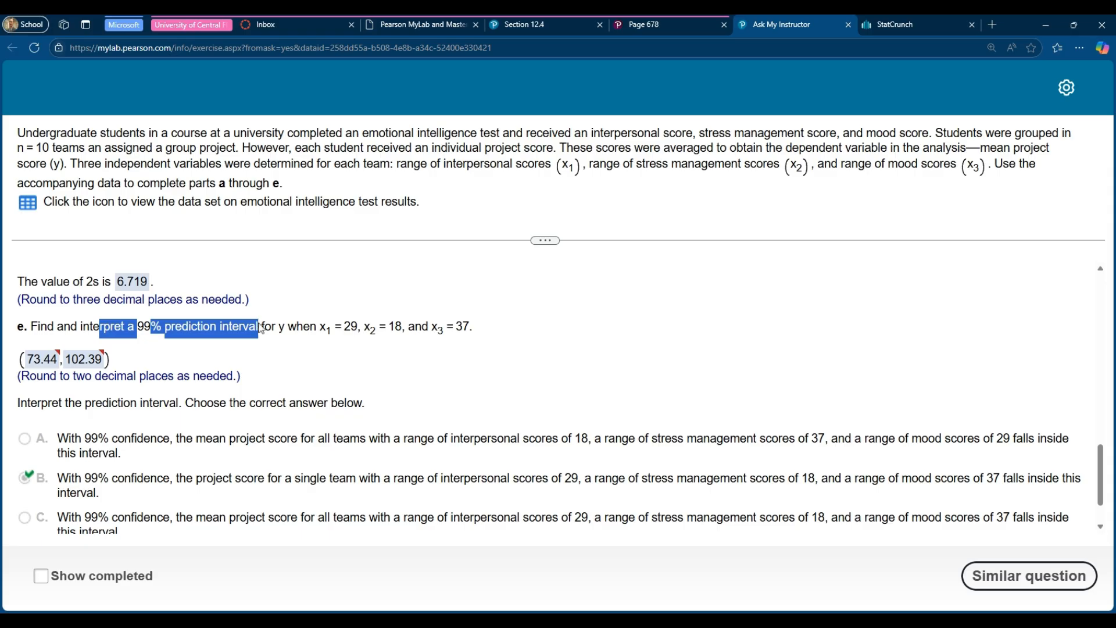
Review the part e prediction interval question, and set up in StatCrunch a multiple linear regression of Project (Average) on Intrapersonal, Stress and Mood (Range)
click(383, 375)
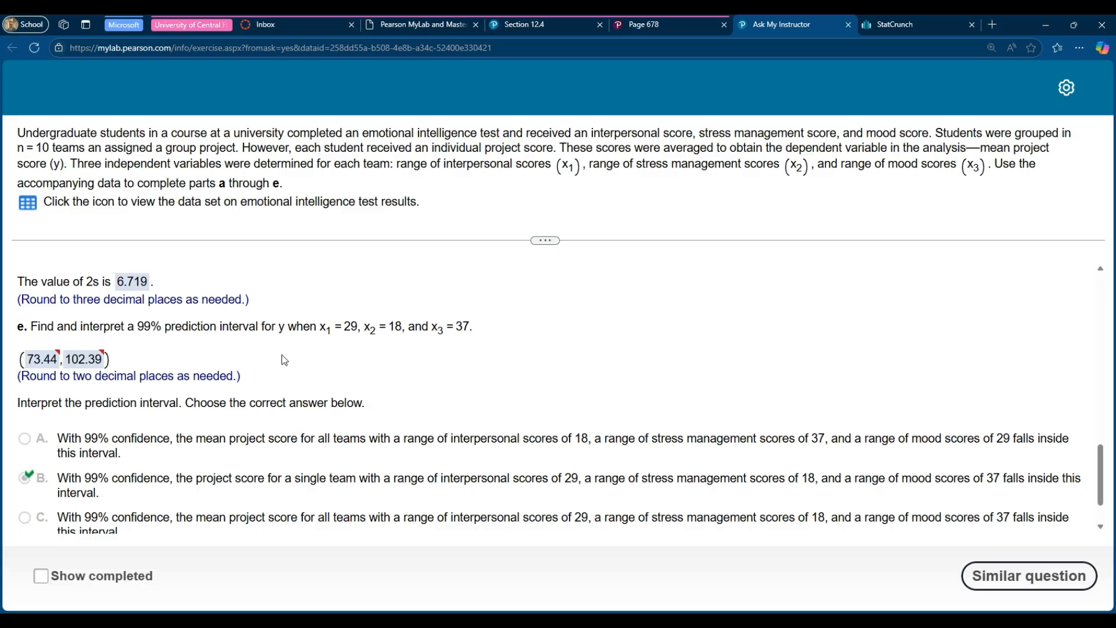
drag(84, 327, 272, 321)
click(275, 345)
click(878, 25)
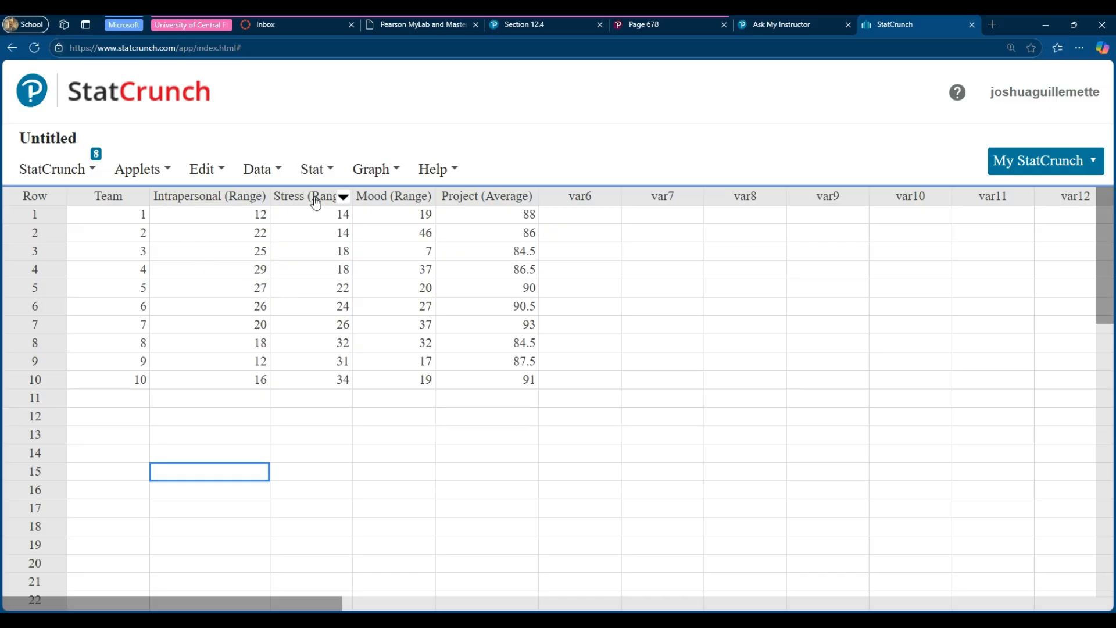
click(309, 169)
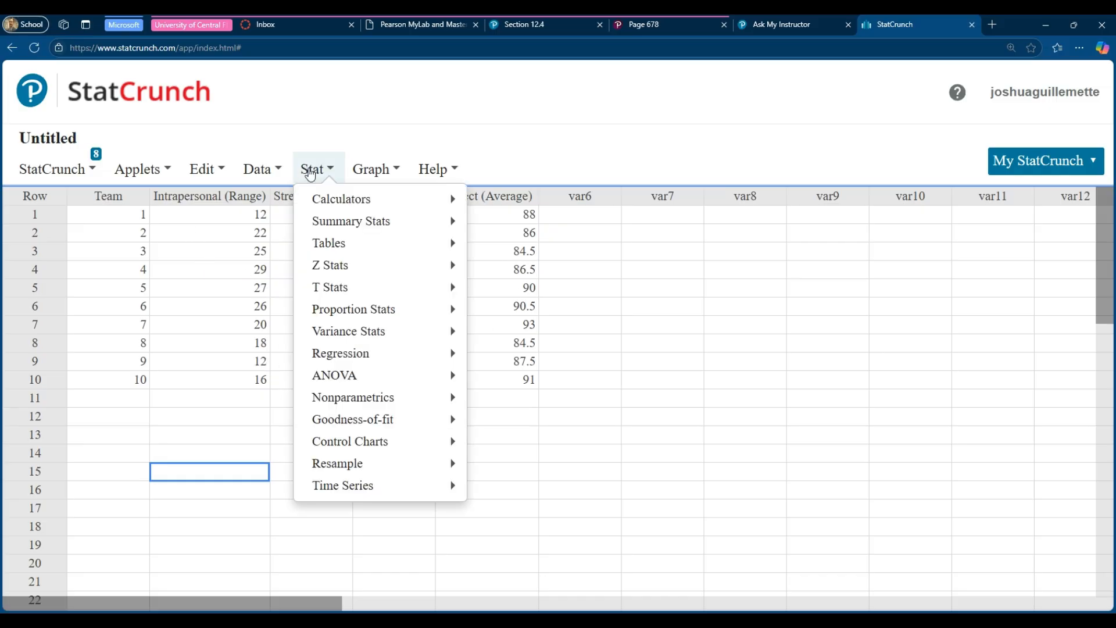
mouse_move(324, 353)
click(522, 402)
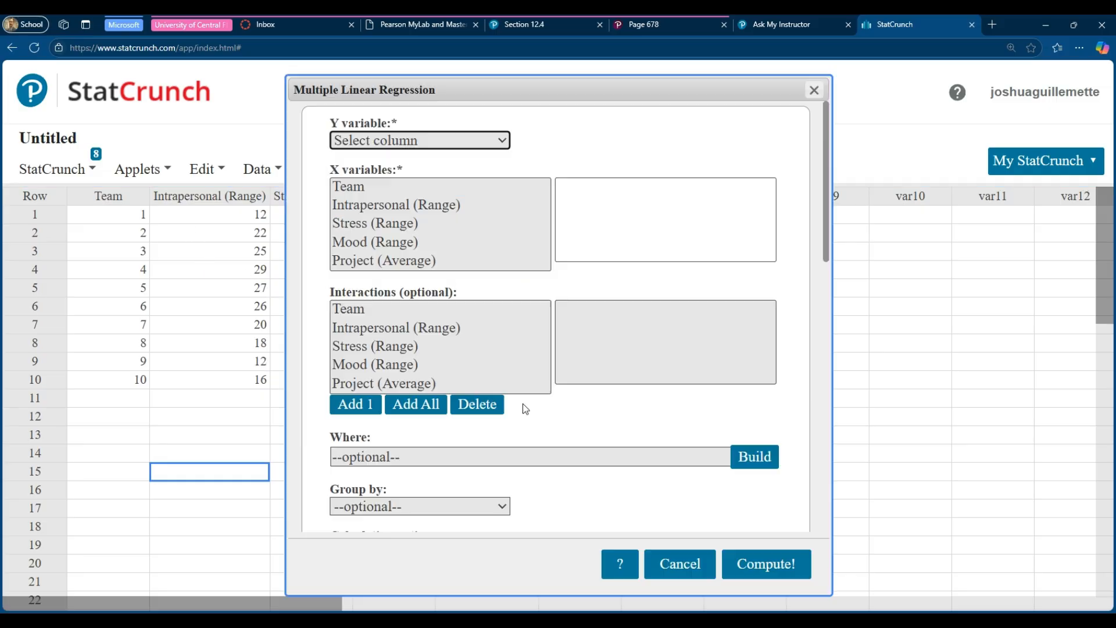
click(409, 145)
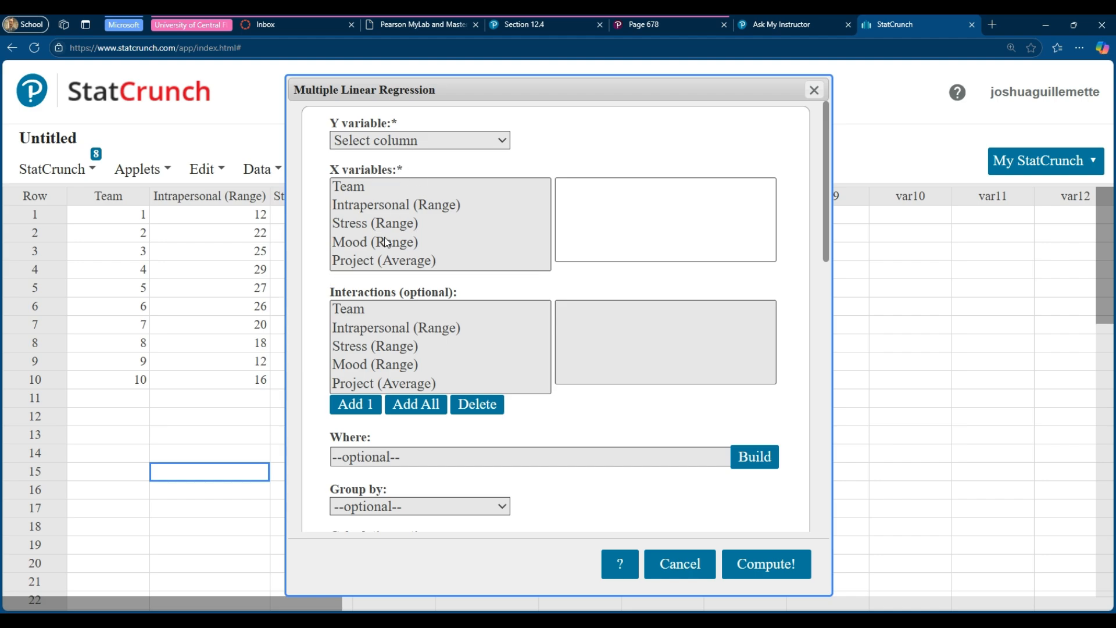
click(382, 273)
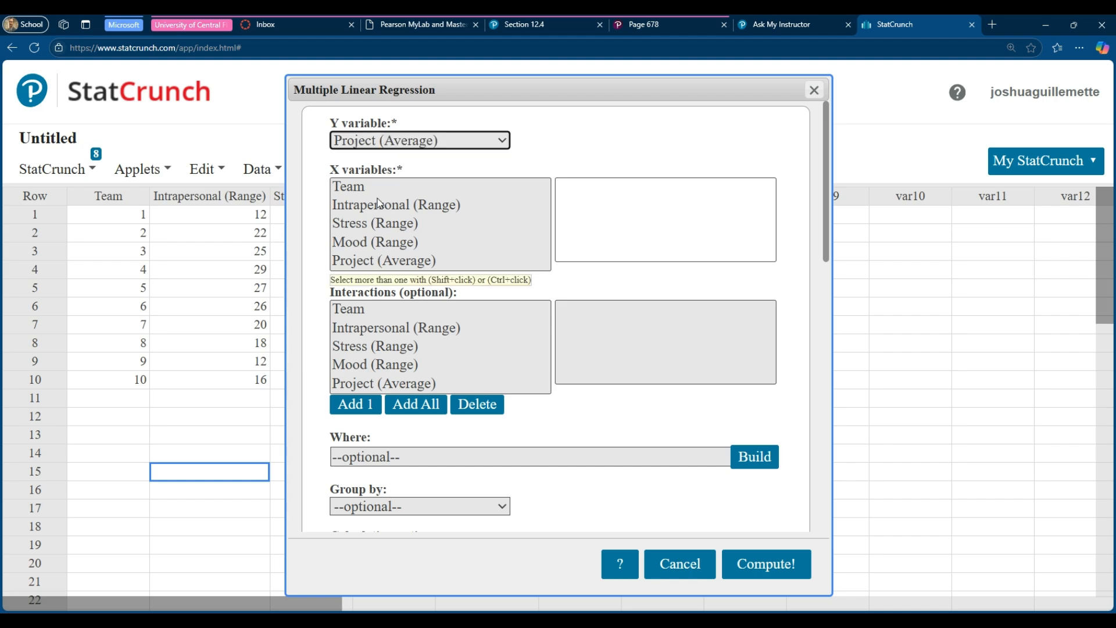
drag(380, 208, 379, 243)
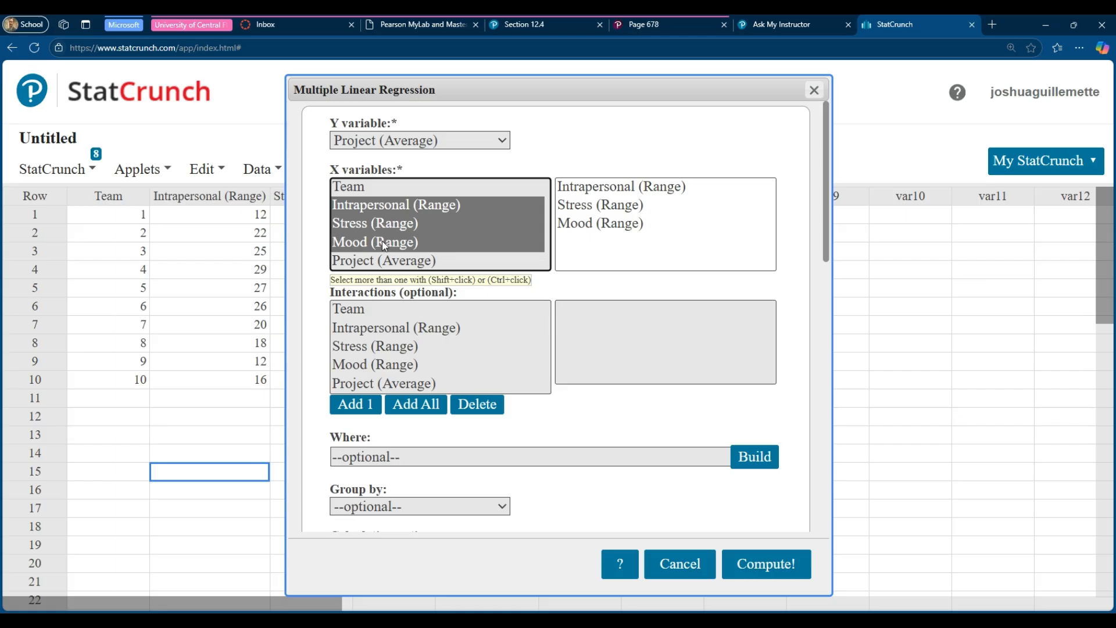
Check the project score description in the exercise, and compute the multiple linear regression in StatCrunch
click(756, 25)
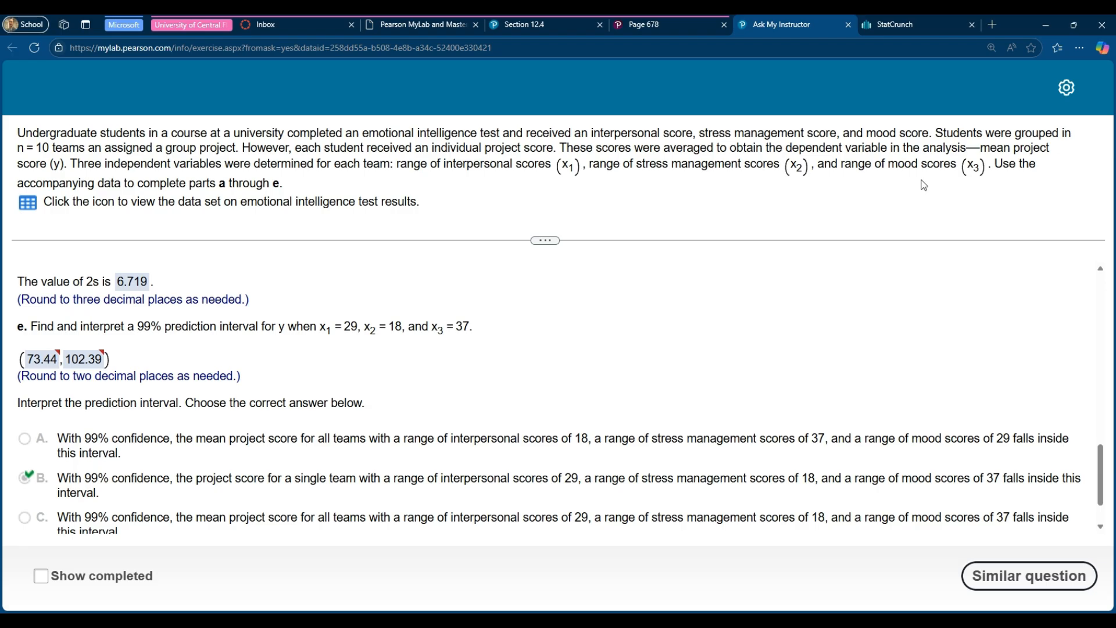
drag(394, 151, 553, 153)
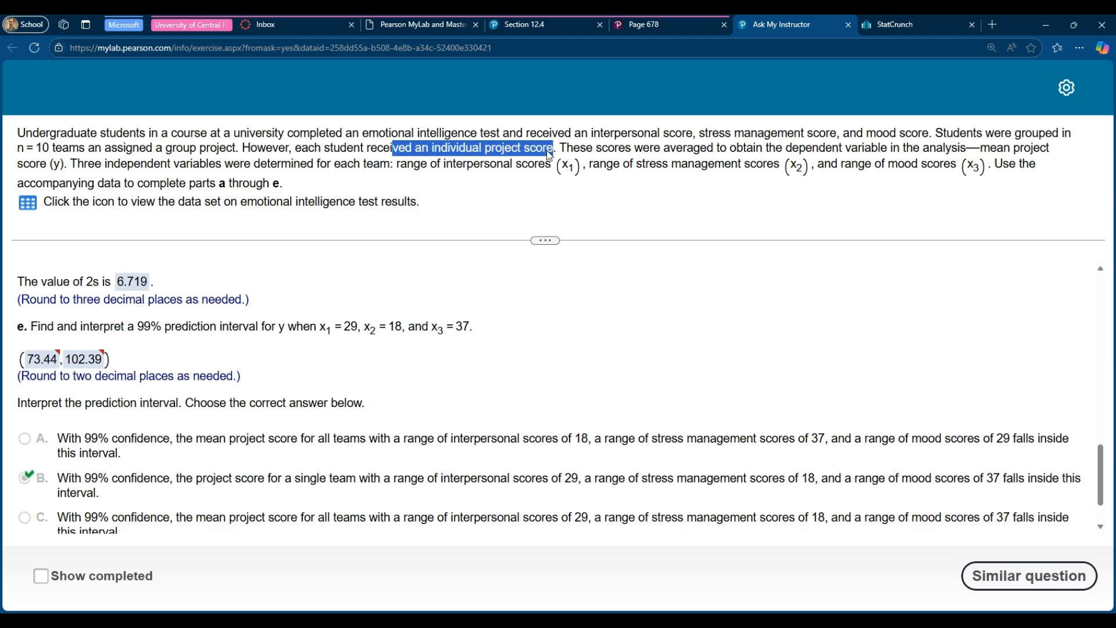
click(527, 164)
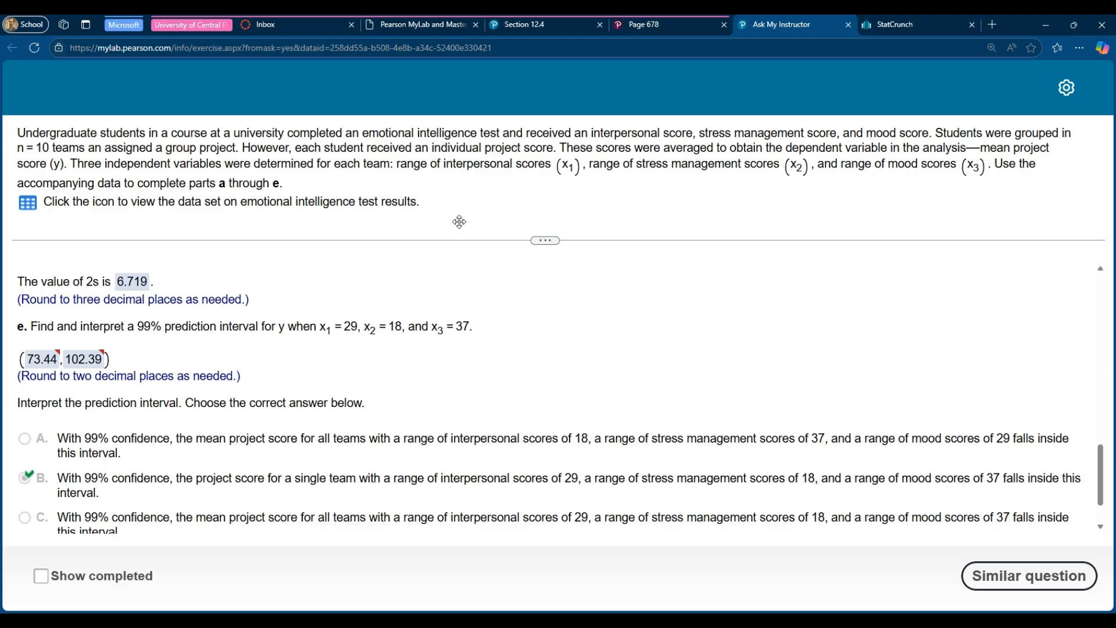
click(874, 26)
scroll(560, 336, down, 2)
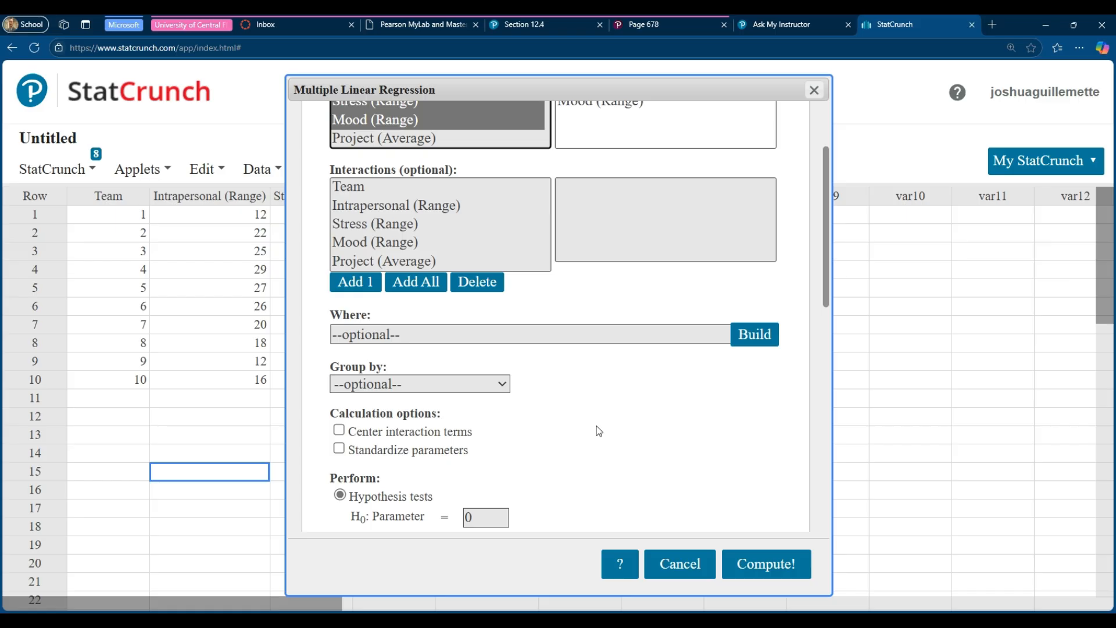
click(760, 581)
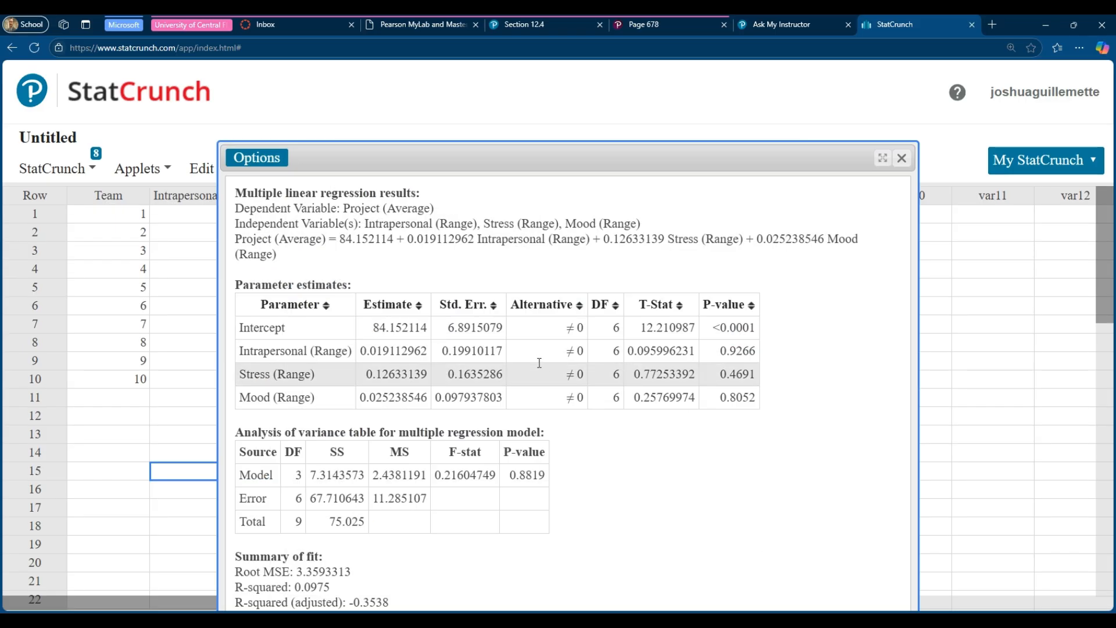
drag(556, 159, 555, 81)
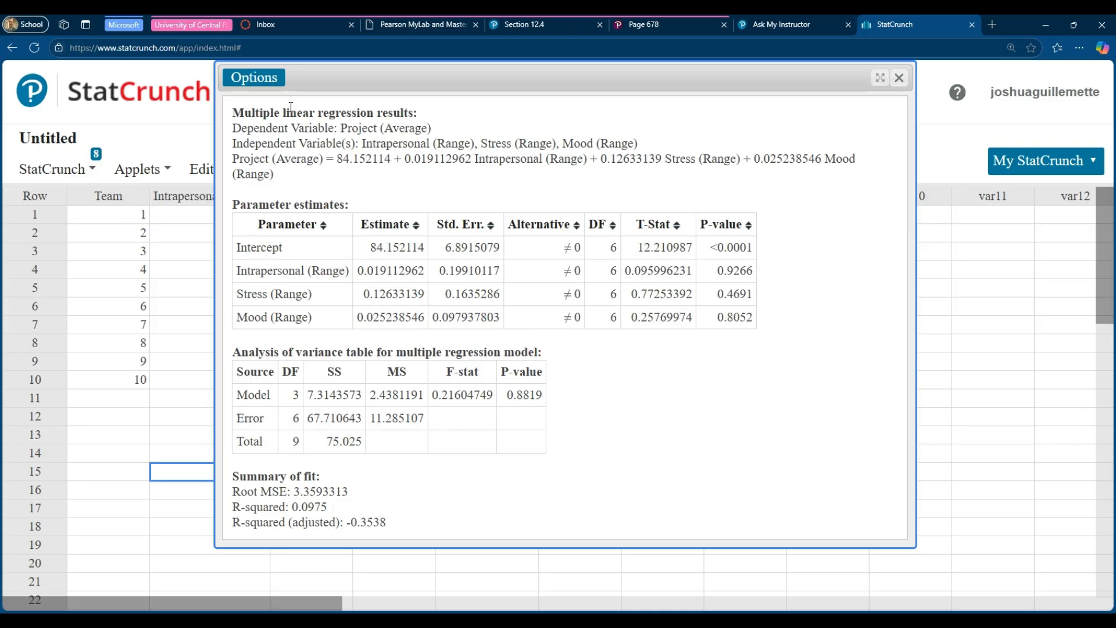
Recompute the regression with Predicted values and Standard error for individual prediction saved to the data table
click(244, 76)
click(247, 98)
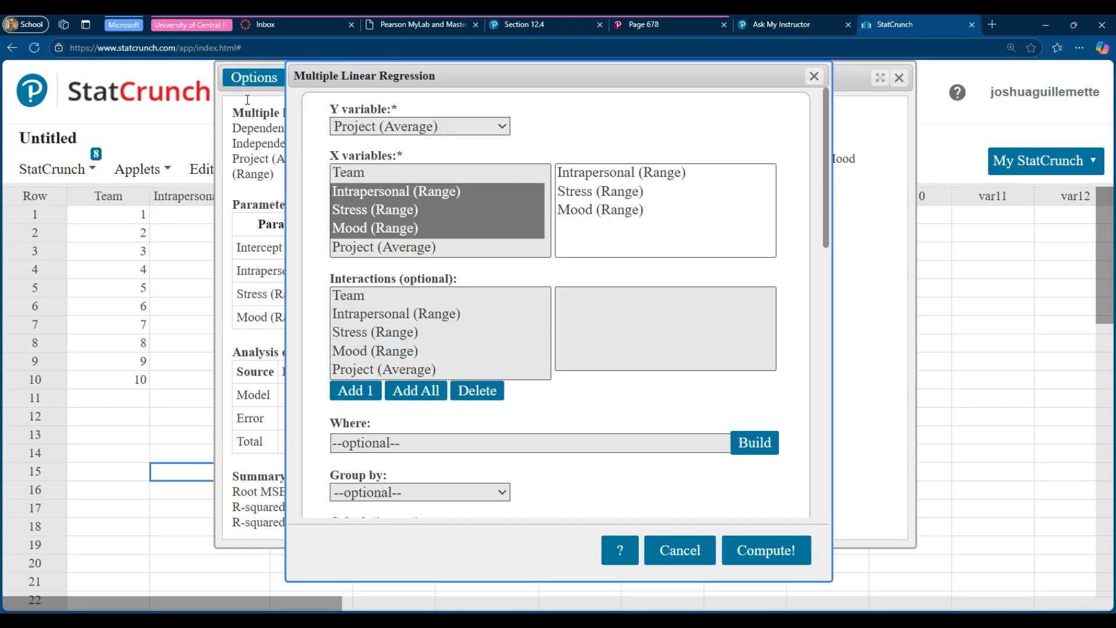
scroll(533, 336, down, 12)
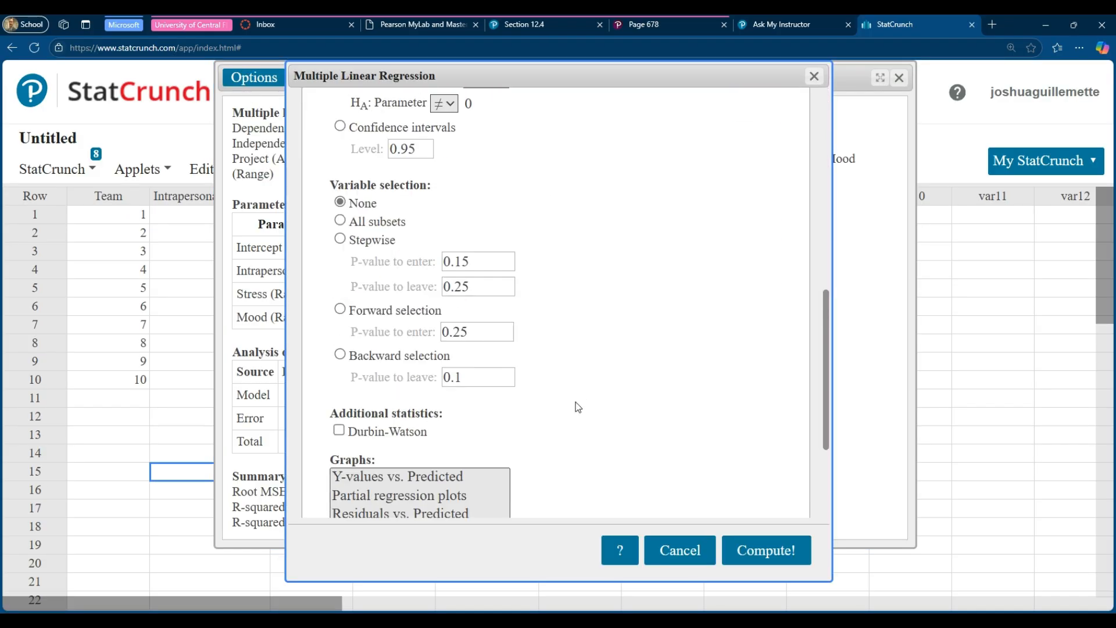
scroll(413, 462, down, 3)
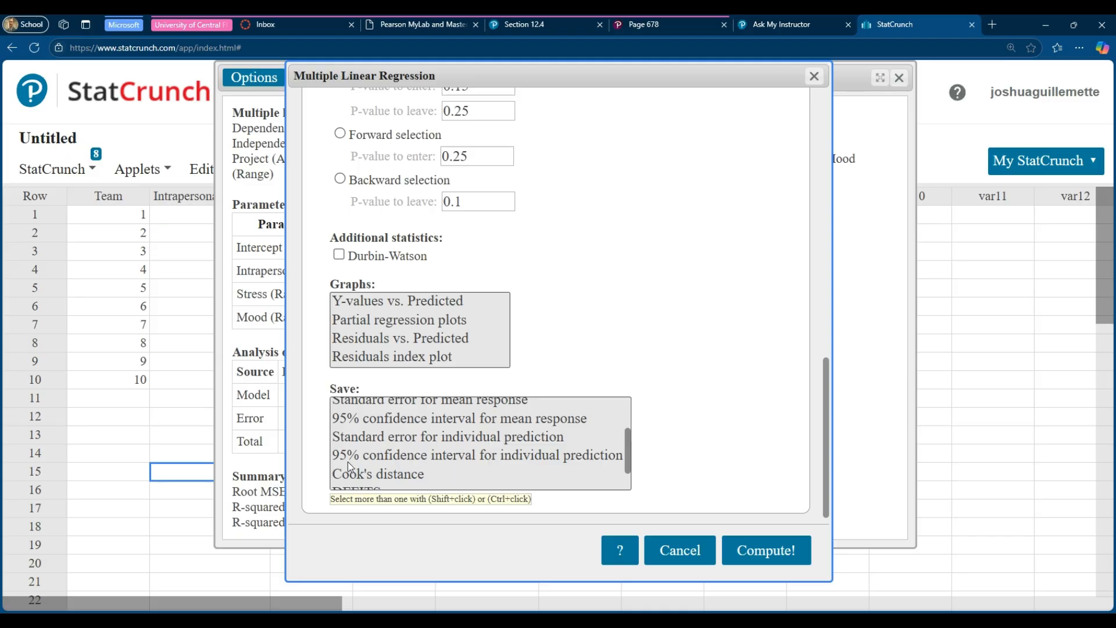
scroll(414, 448, up, 3)
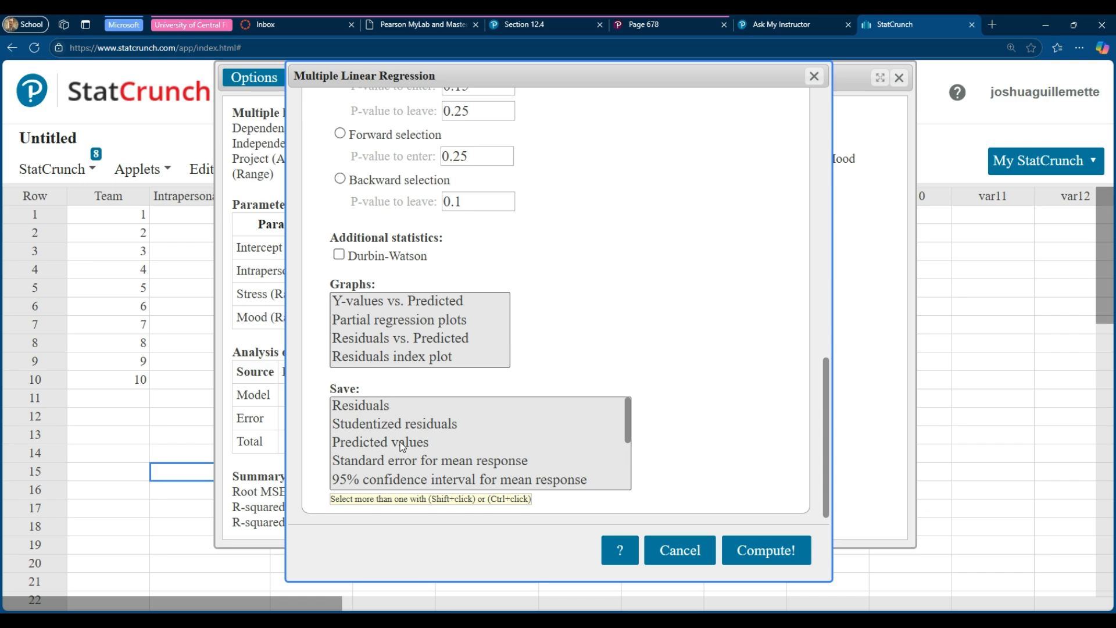
click(402, 446)
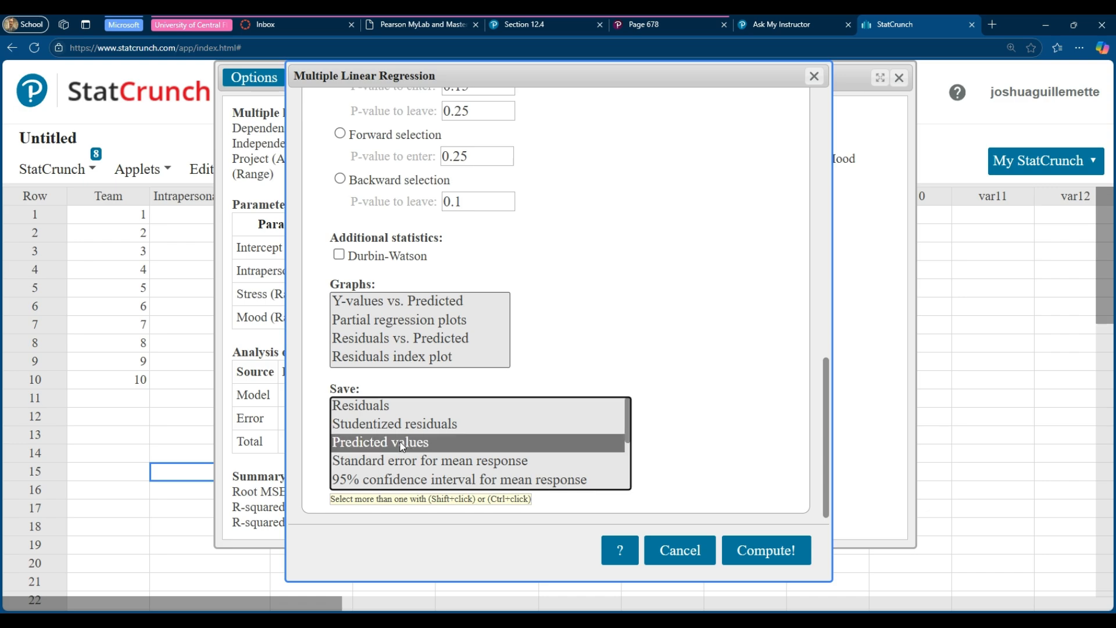
scroll(401, 445, down, 3)
click(400, 442)
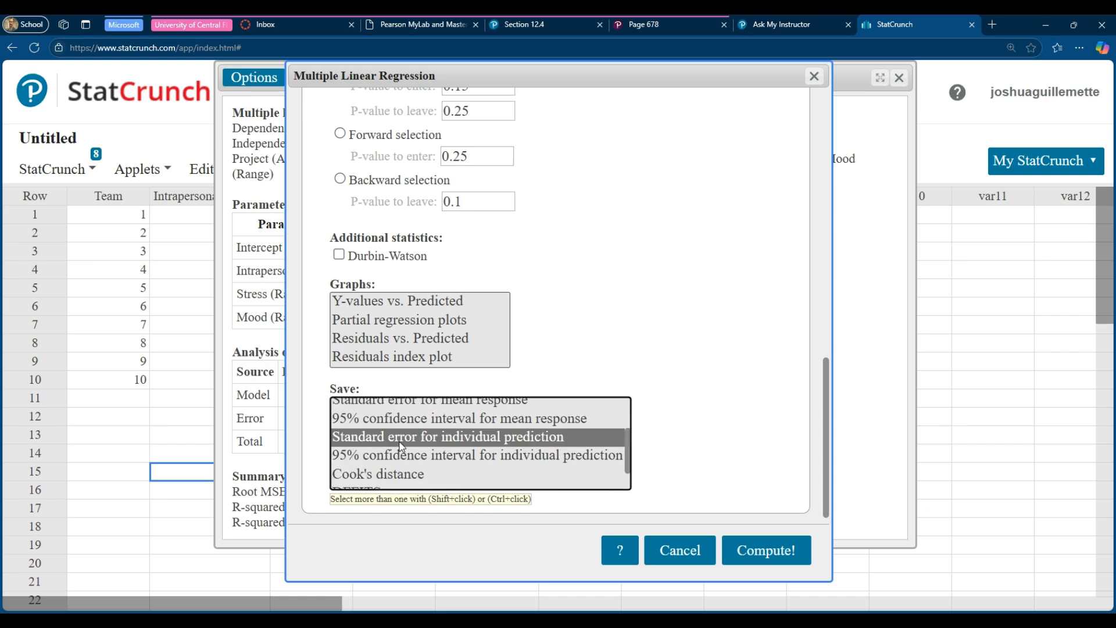
scroll(487, 439, up, 3)
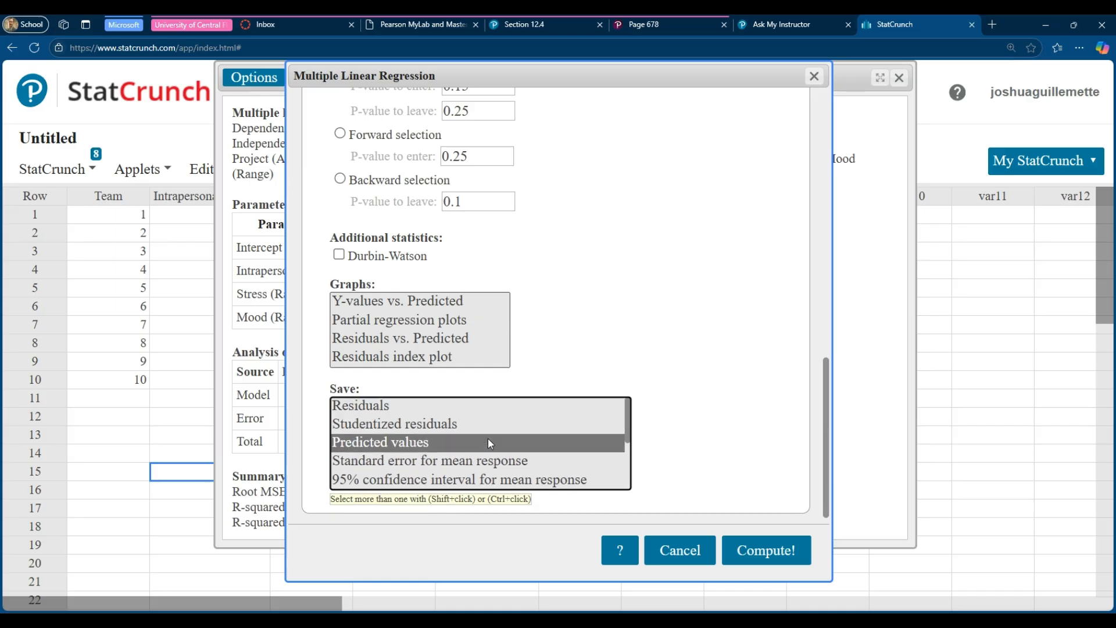
scroll(465, 462, down, 3)
scroll(460, 441, up, 3)
scroll(460, 441, down, 3)
click(751, 550)
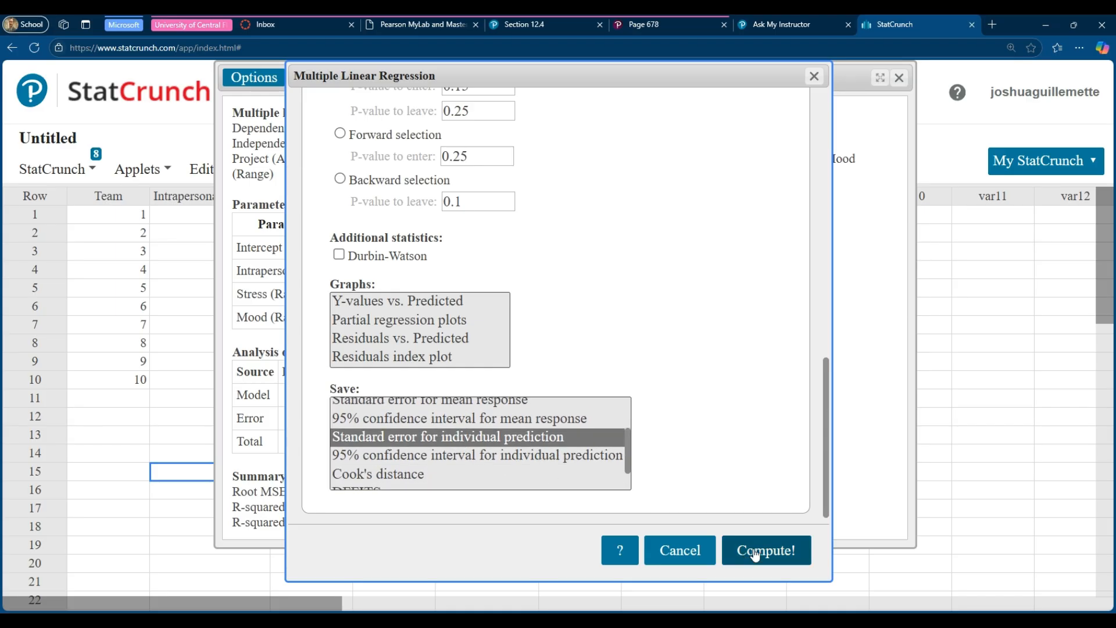
Move and narrow the regression results window to inspect the saved columns in the data table, and close the results
drag(826, 129, 974, 80)
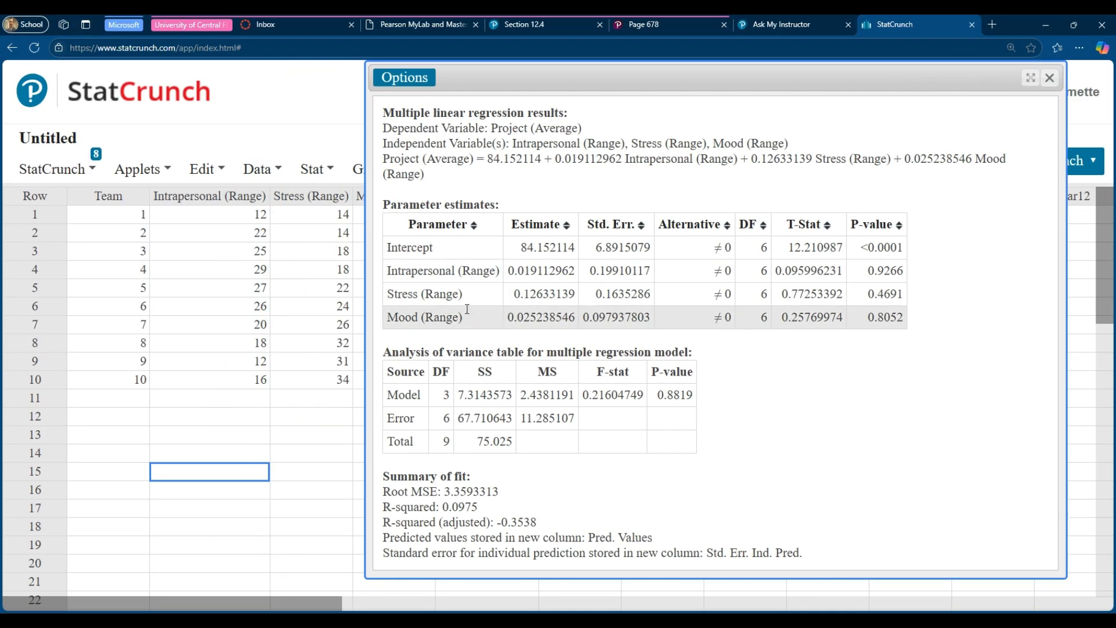
drag(365, 294, 731, 288)
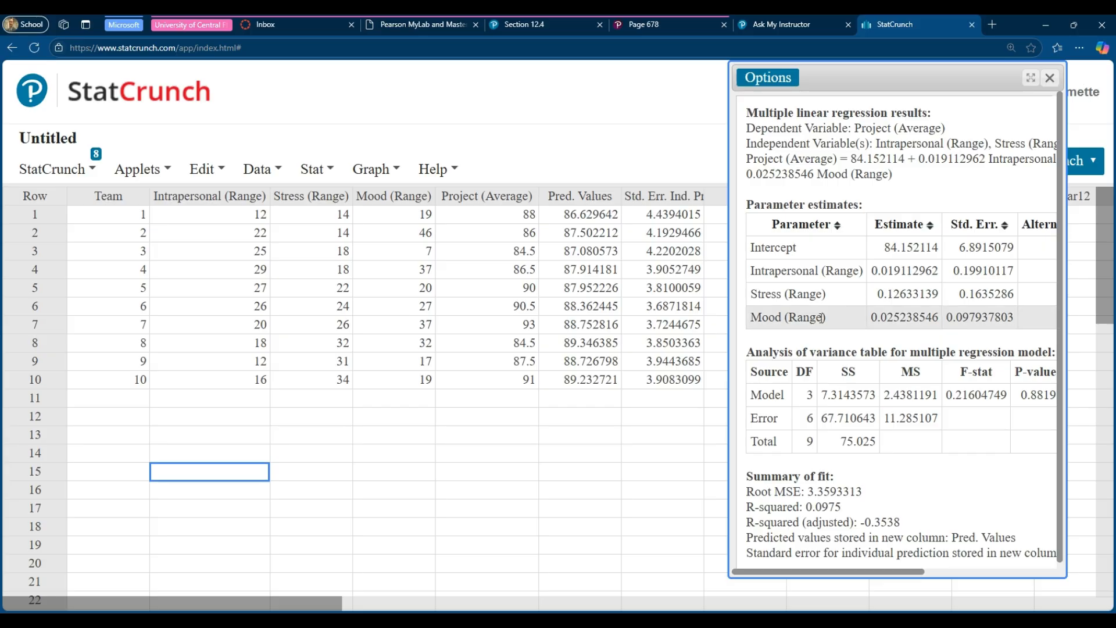
click(1048, 77)
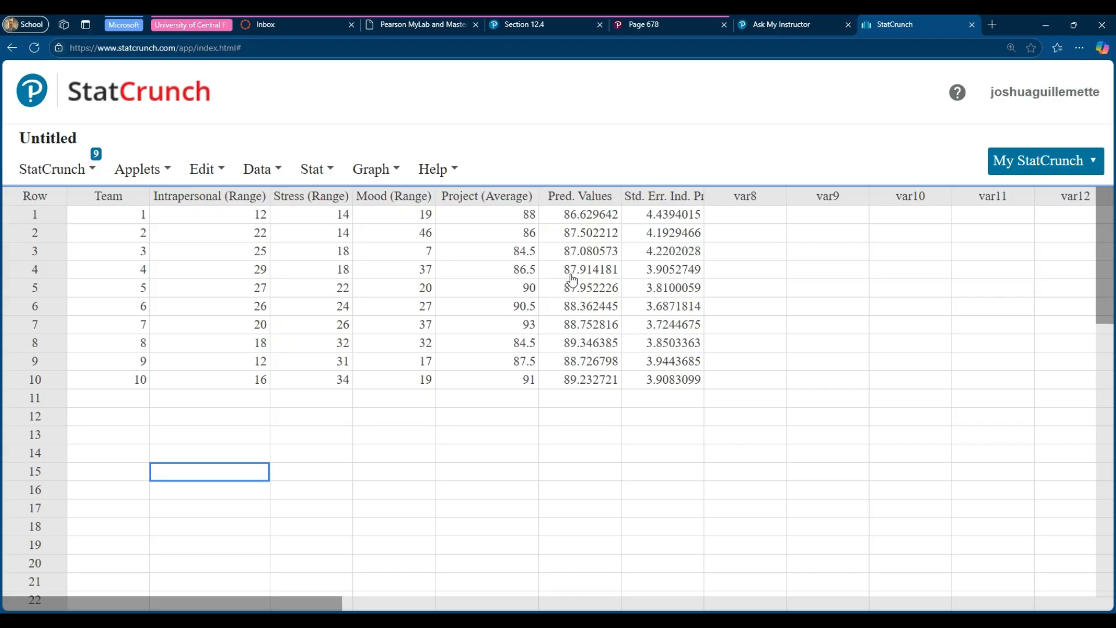
Compute the two-sided critical t-values in the T calculator's Between mode with 6 degrees of freedom and probability 0.99
click(310, 170)
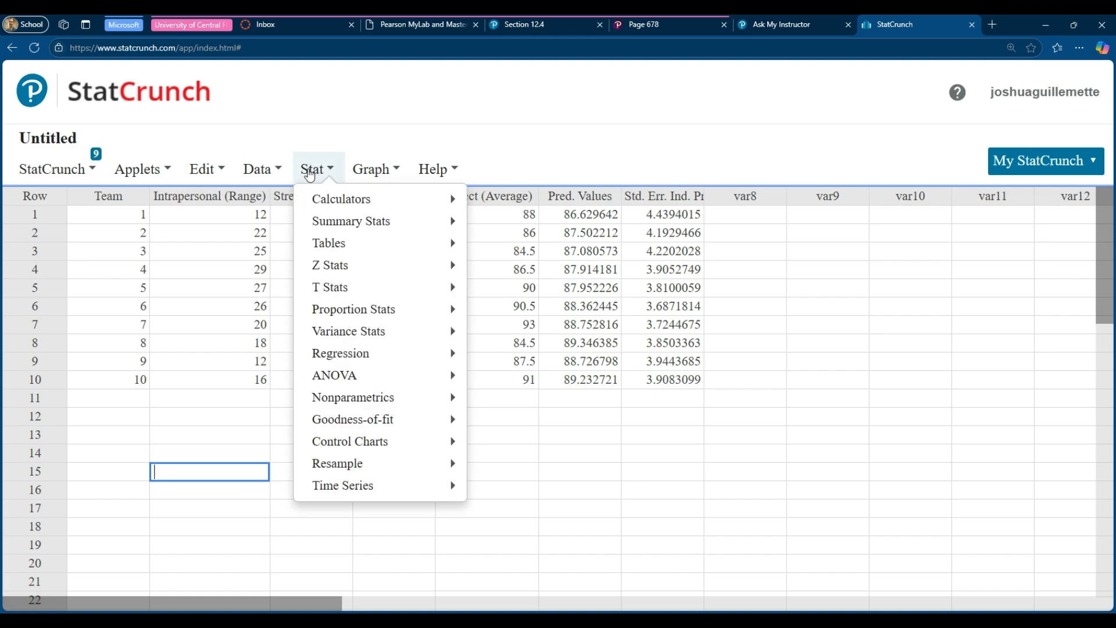
mouse_move(443, 200)
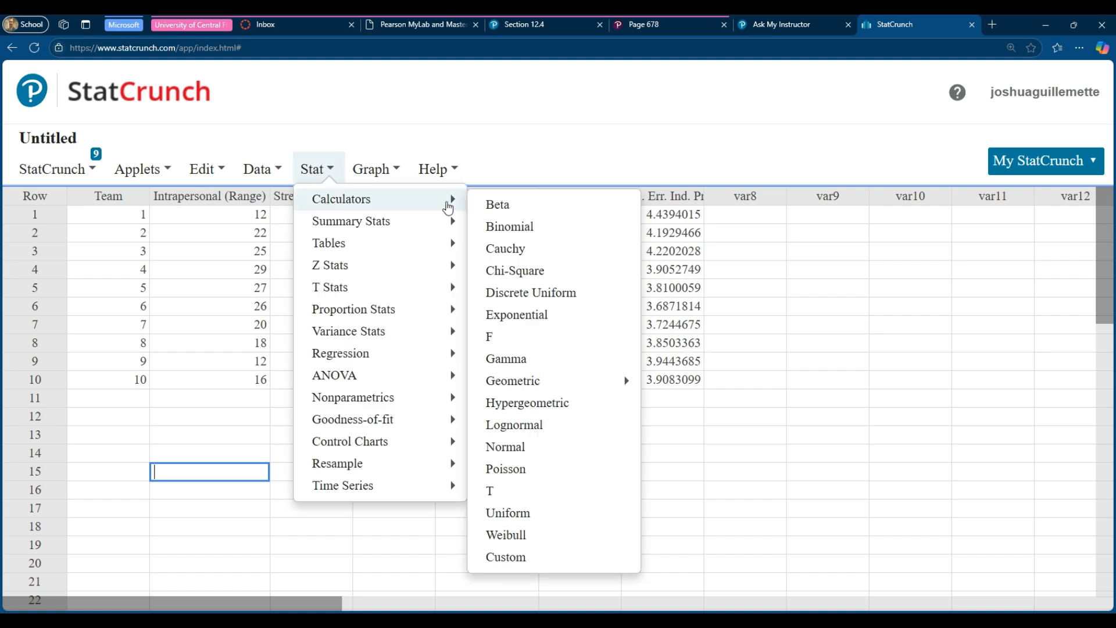
click(529, 496)
click(573, 213)
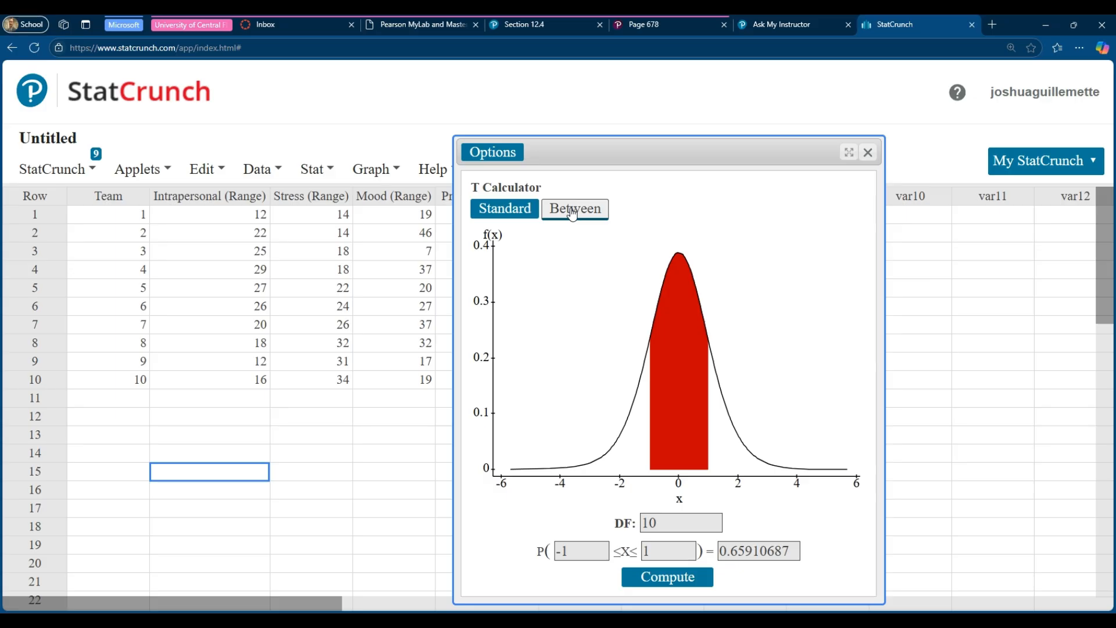
drag(596, 159, 482, 89)
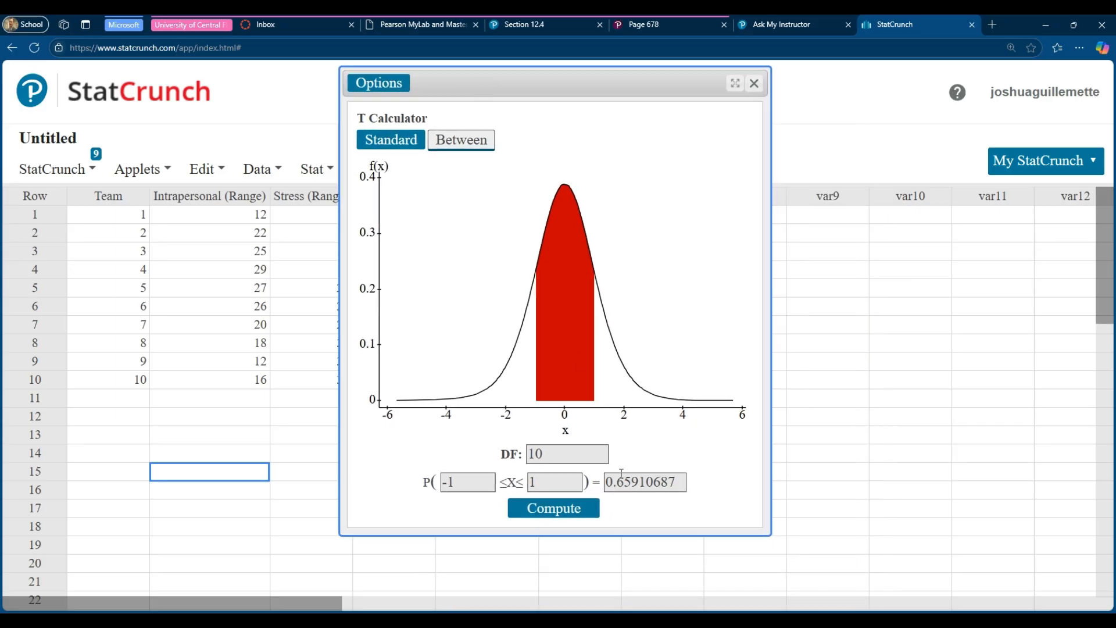
double_click(539, 454)
text(6)
click(616, 485)
text(.0)
key(BackSpace)
key(BackSpace)
text(0.99)
click(559, 509)
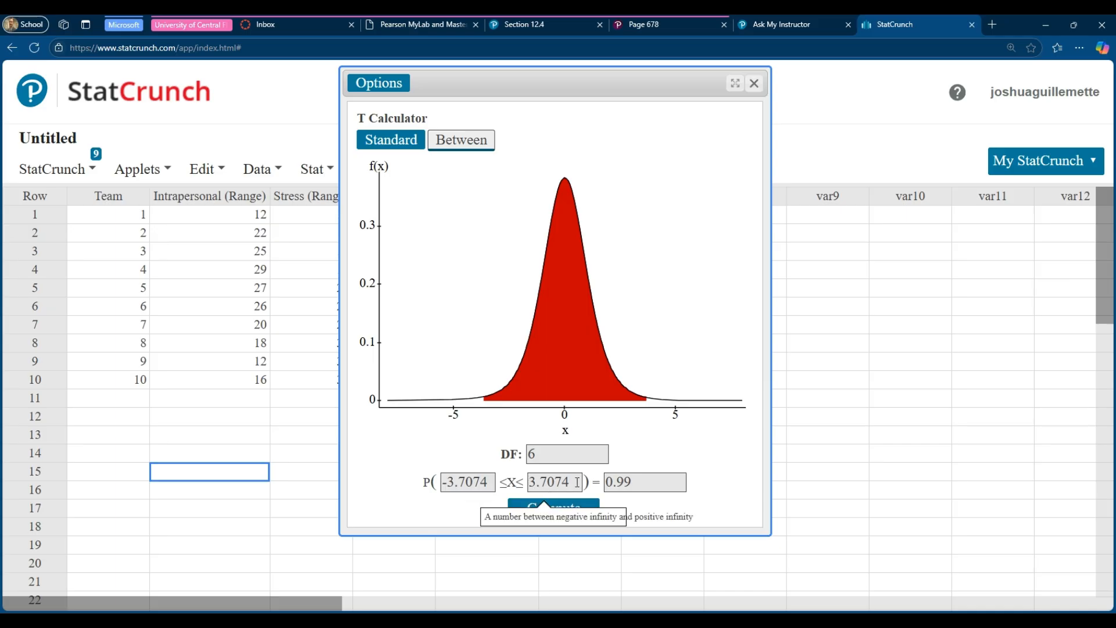
Copy the positive critical t-value from the T calculator and close the calculator
drag(577, 482, 531, 482)
key(ctrl+c)
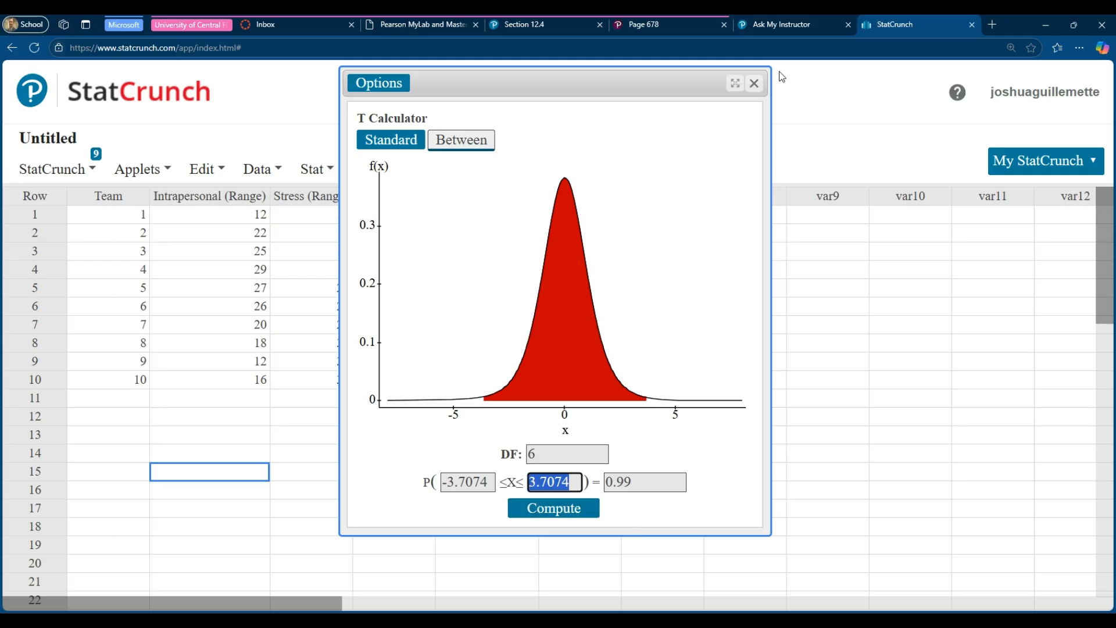
click(755, 84)
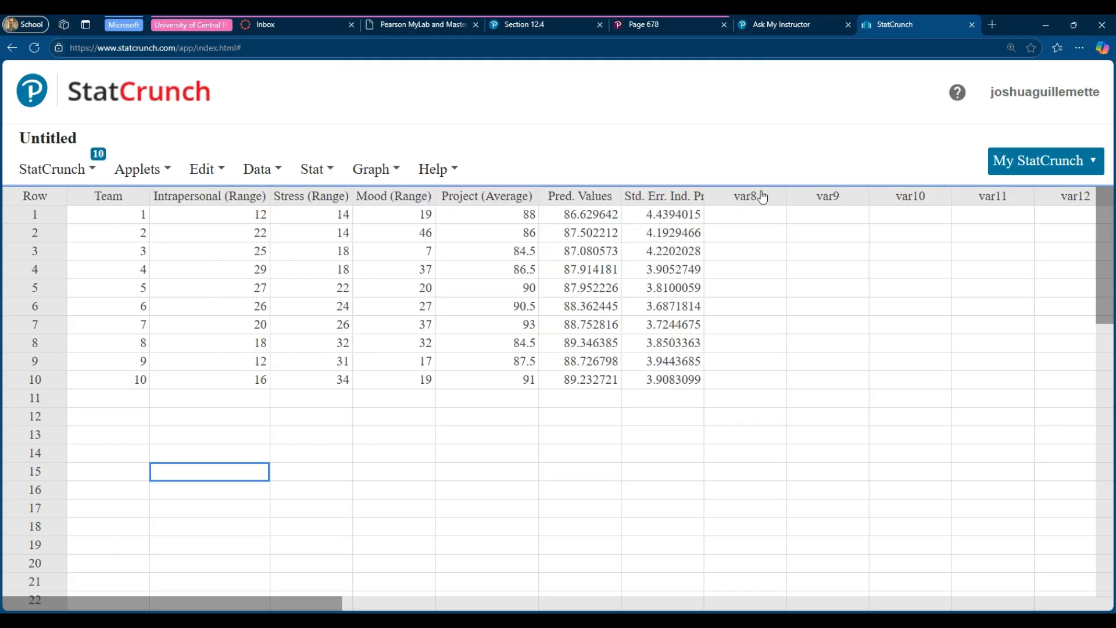
Name the var8 column t-stat and fill its rows 1 to 10 with 3.7074
click(763, 197)
text(t-stat)
key(Return)
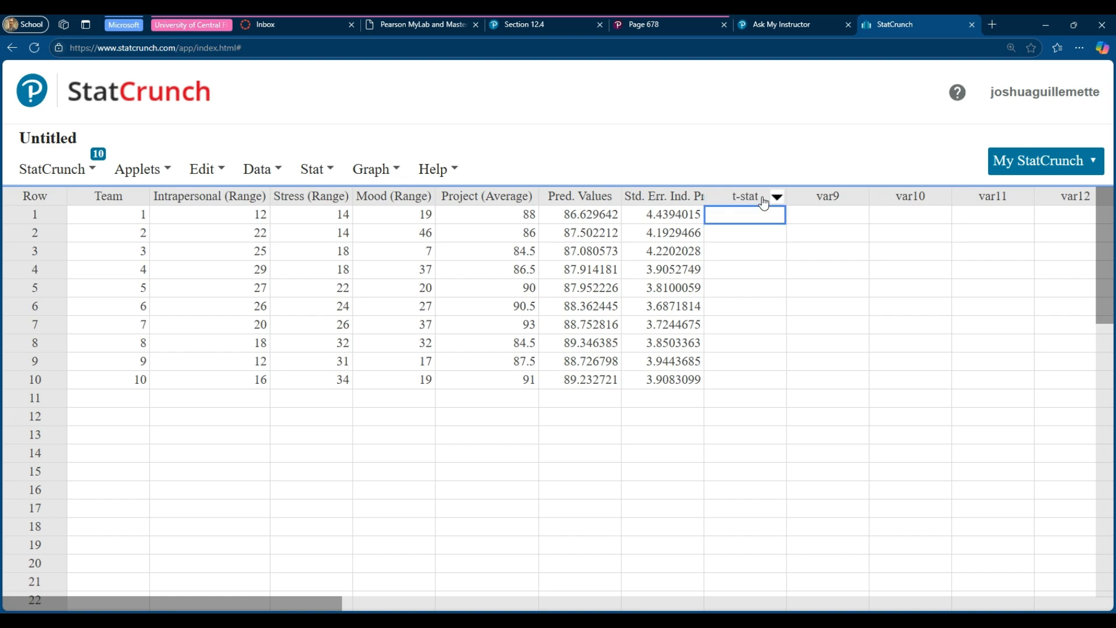
text(3.7074)
drag(754, 236, 747, 384)
key(ctrl+v)
click(799, 347)
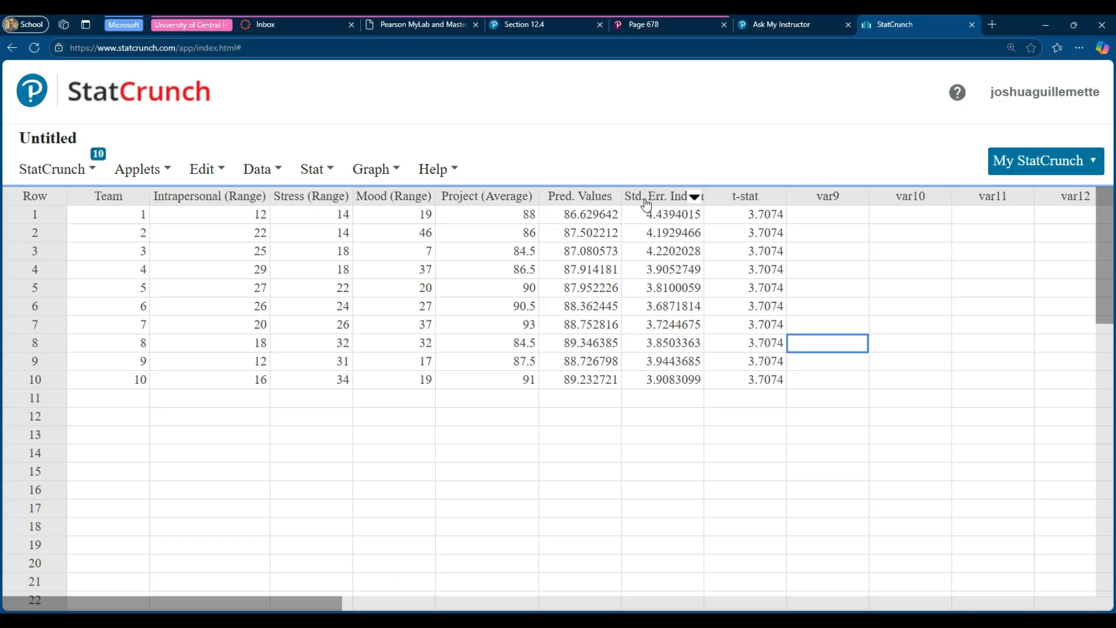
Start a computed-column expression in the expression builder with the Pred. Values column as its first term
click(308, 171)
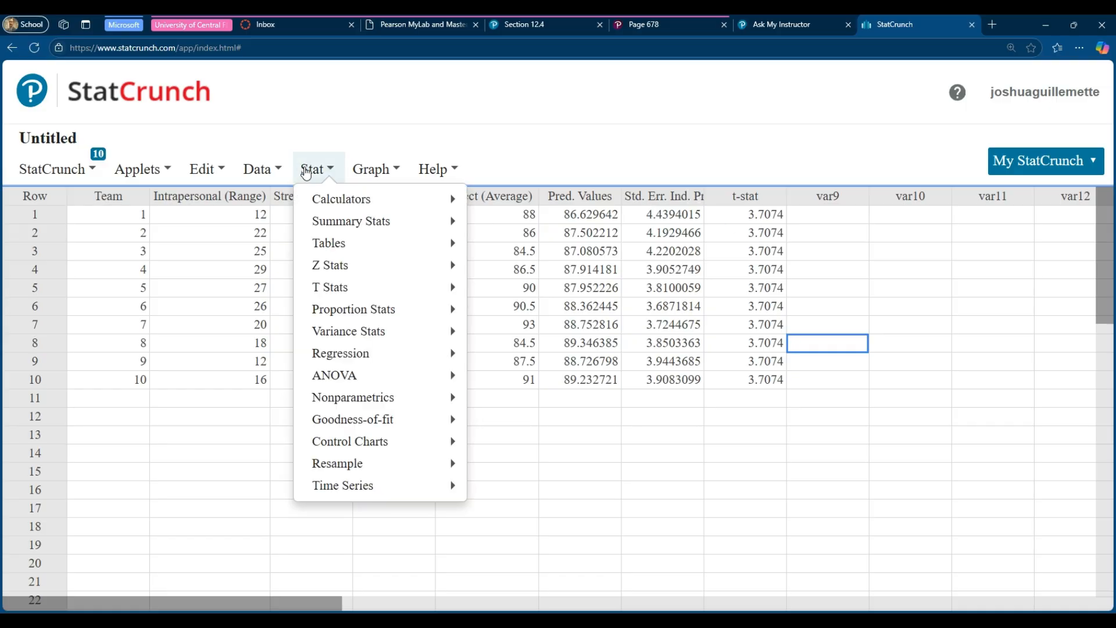
click(259, 169)
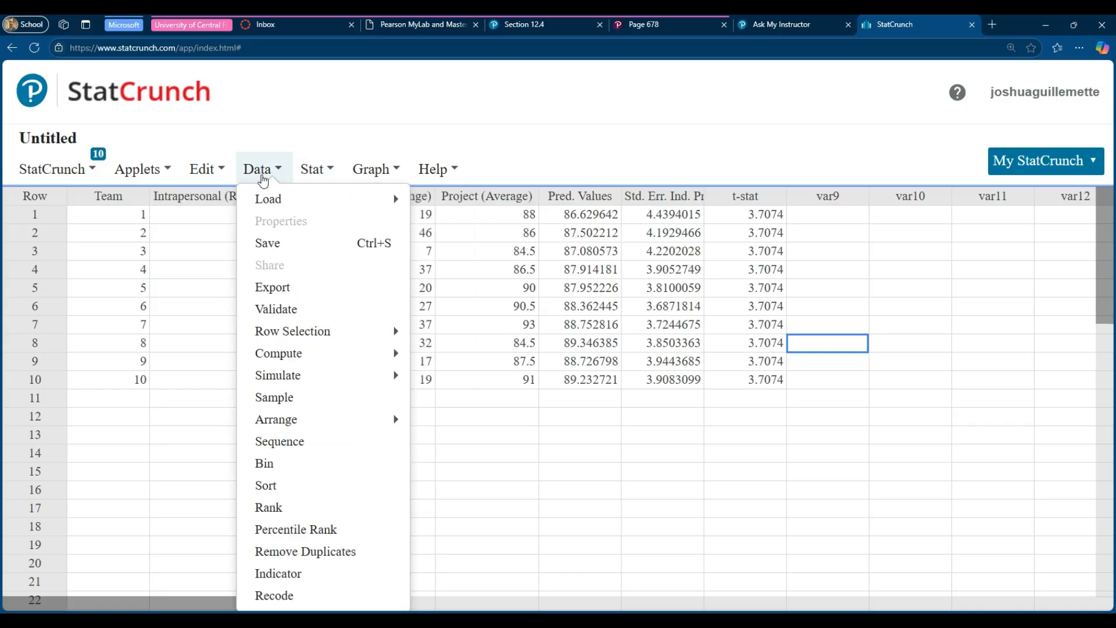
mouse_move(303, 356)
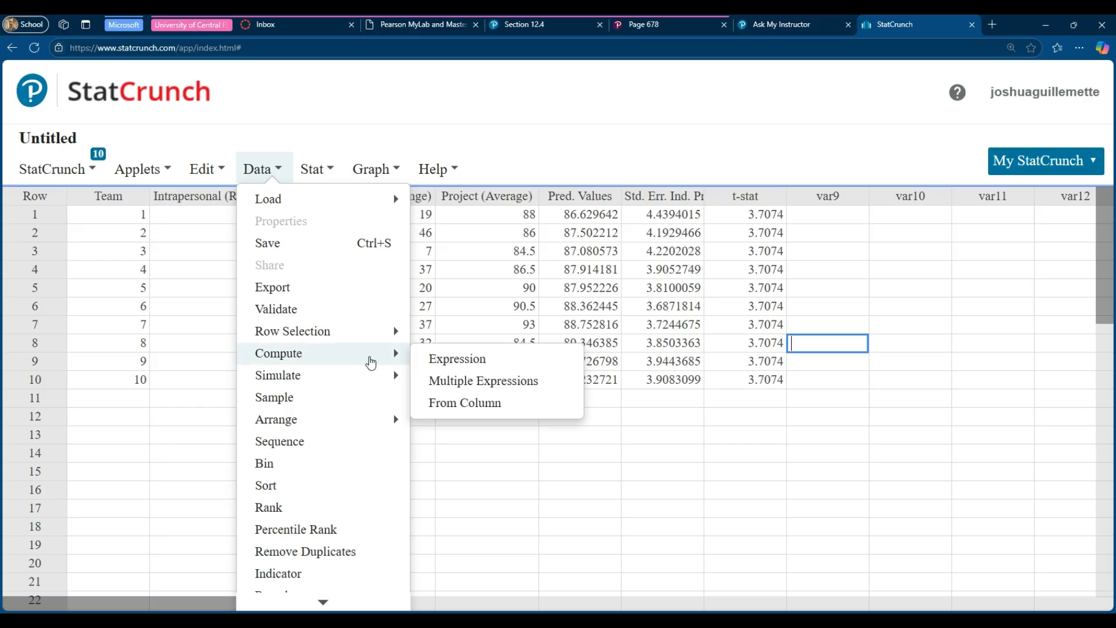
click(449, 360)
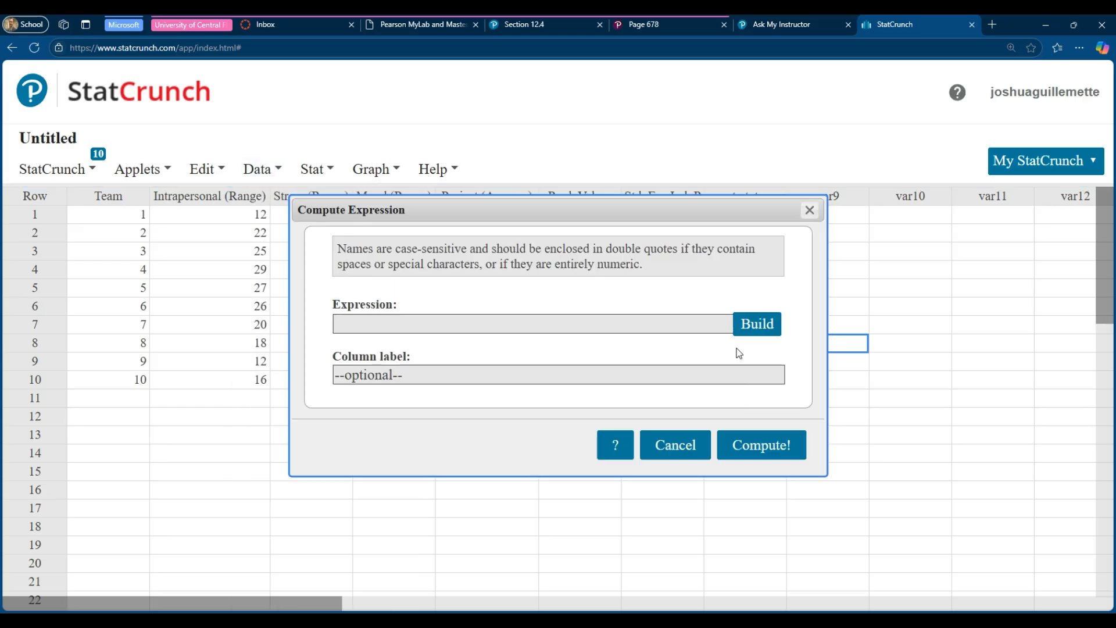
click(751, 325)
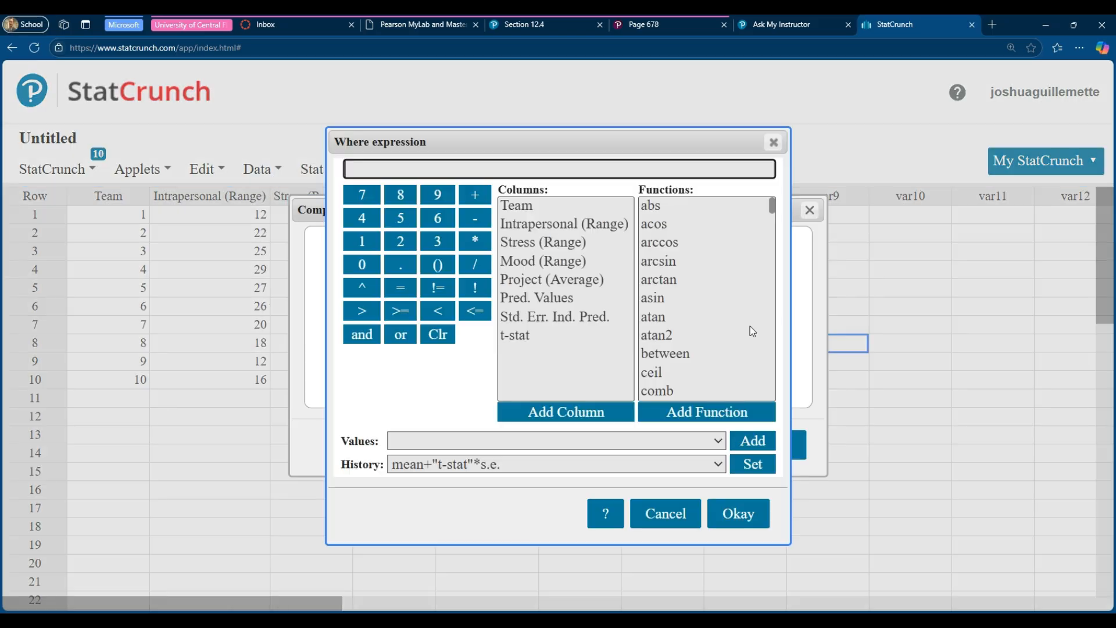
click(528, 301)
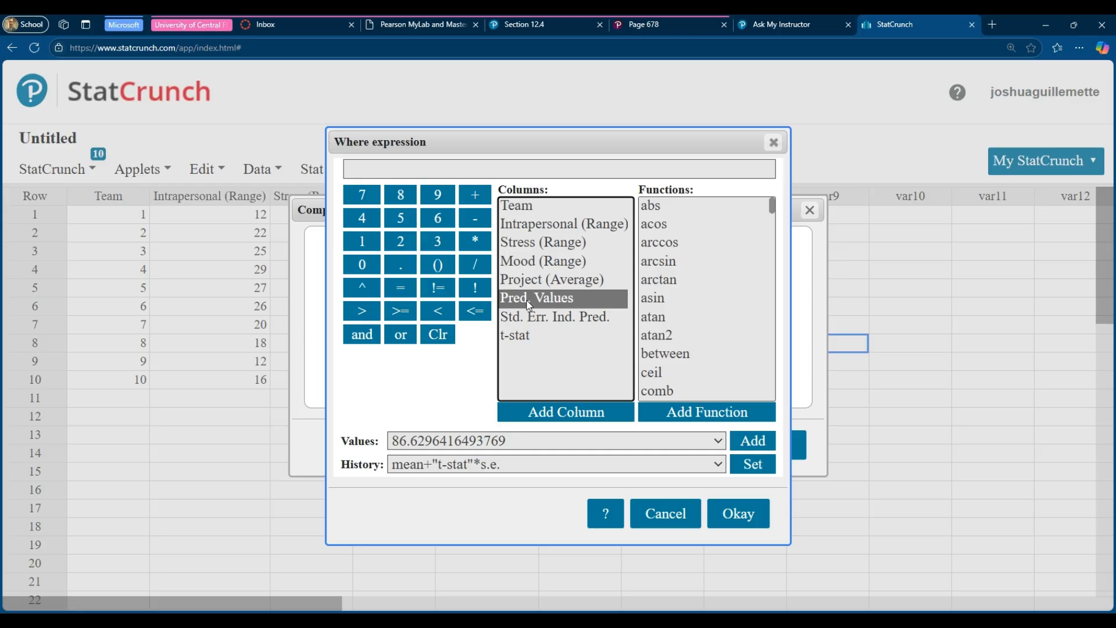
click(607, 414)
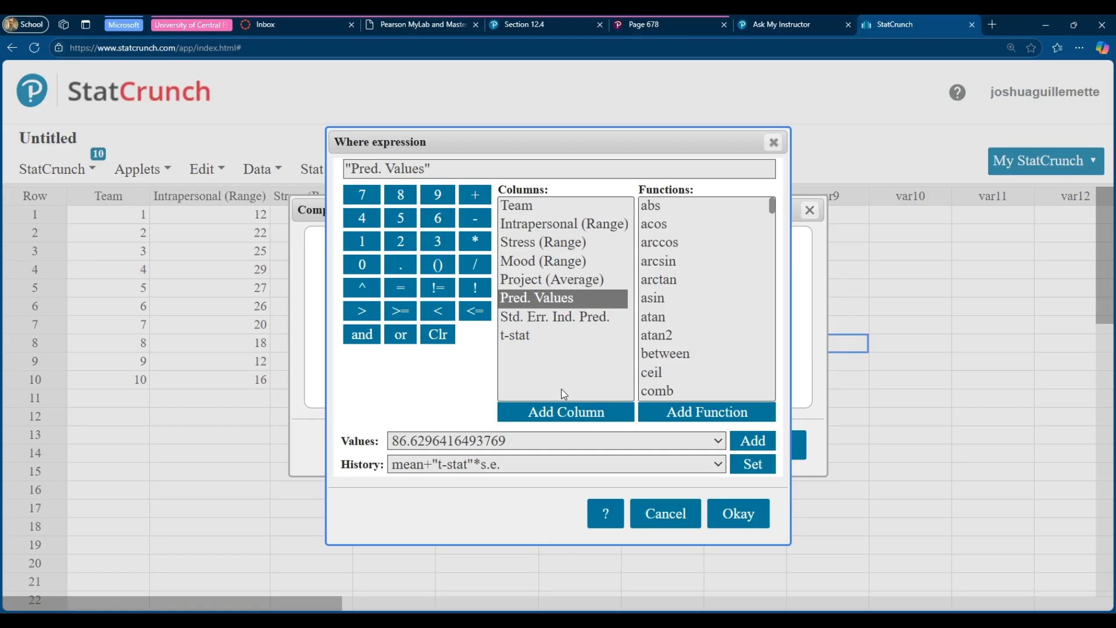
Complete the lower-bound expression by subtracting t-stat multiplied by Std. Err. Ind. Pred., and accept it
click(475, 220)
click(526, 336)
click(556, 413)
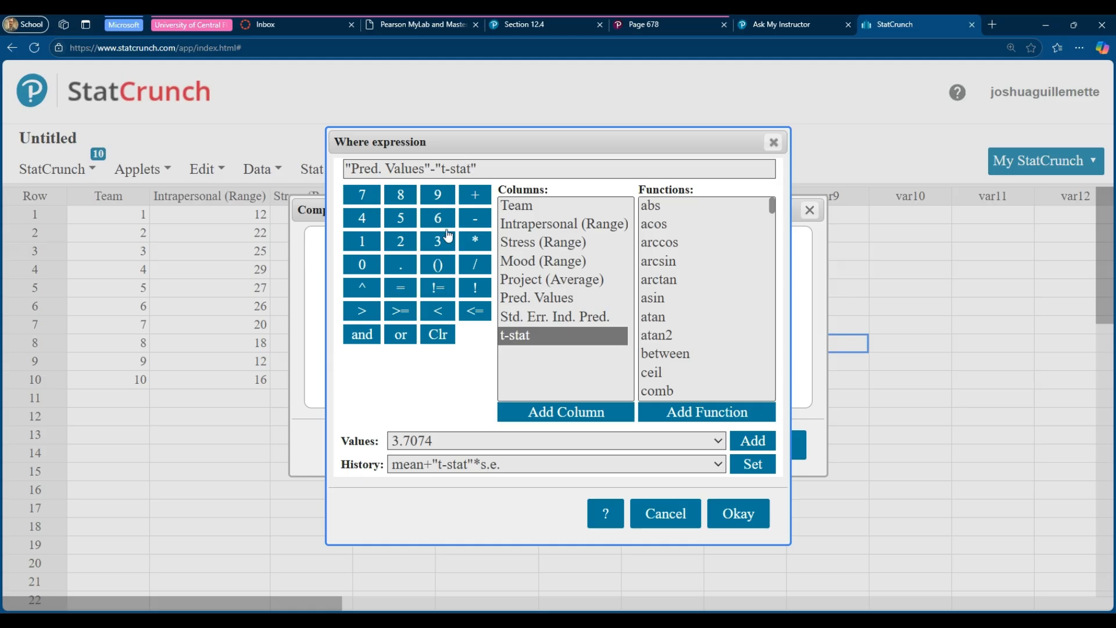
click(472, 243)
click(523, 317)
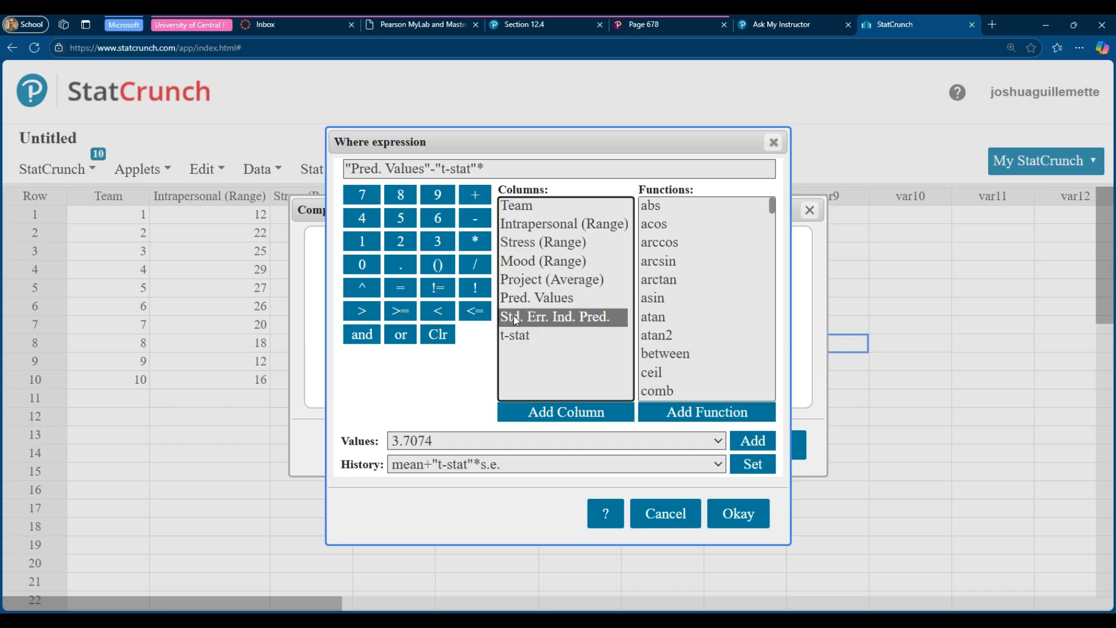
click(571, 416)
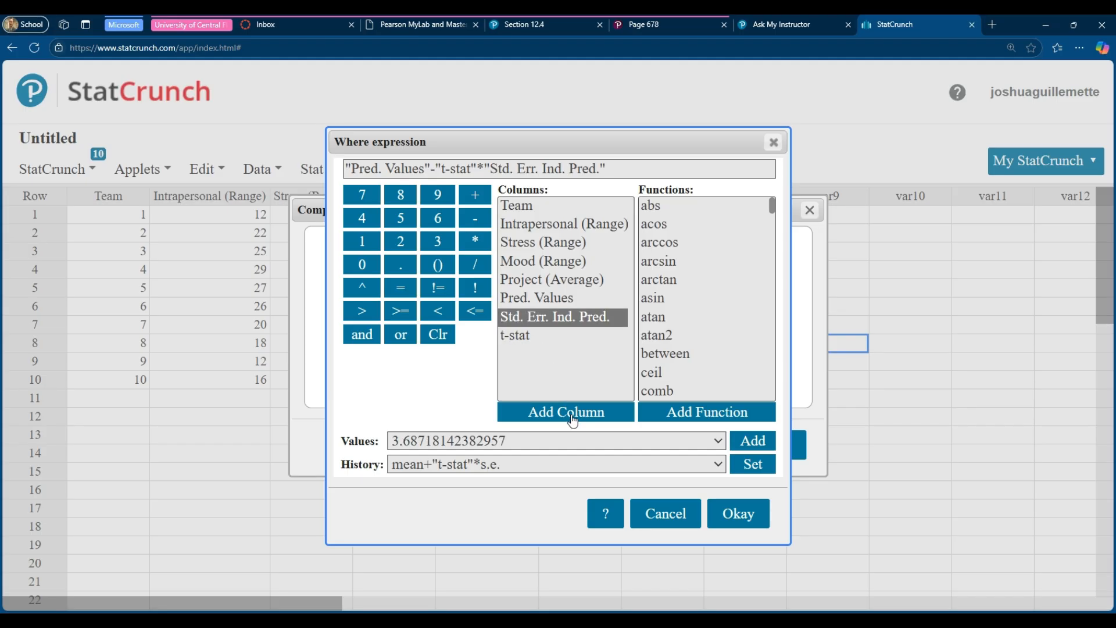
click(750, 521)
Label the computed column "lower 99% p.i.", compute it into the data table, and dismiss the result message
click(405, 375)
text(lwer)
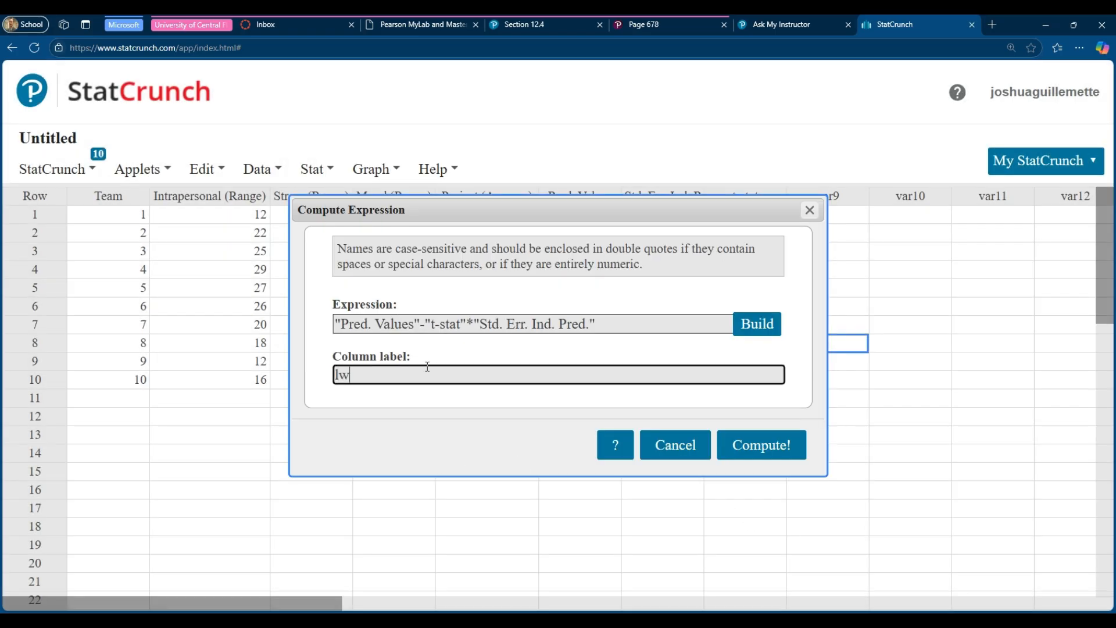
key(BackSpace)
key(BackSpace)
text(ower 99% p.i)
click(724, 450)
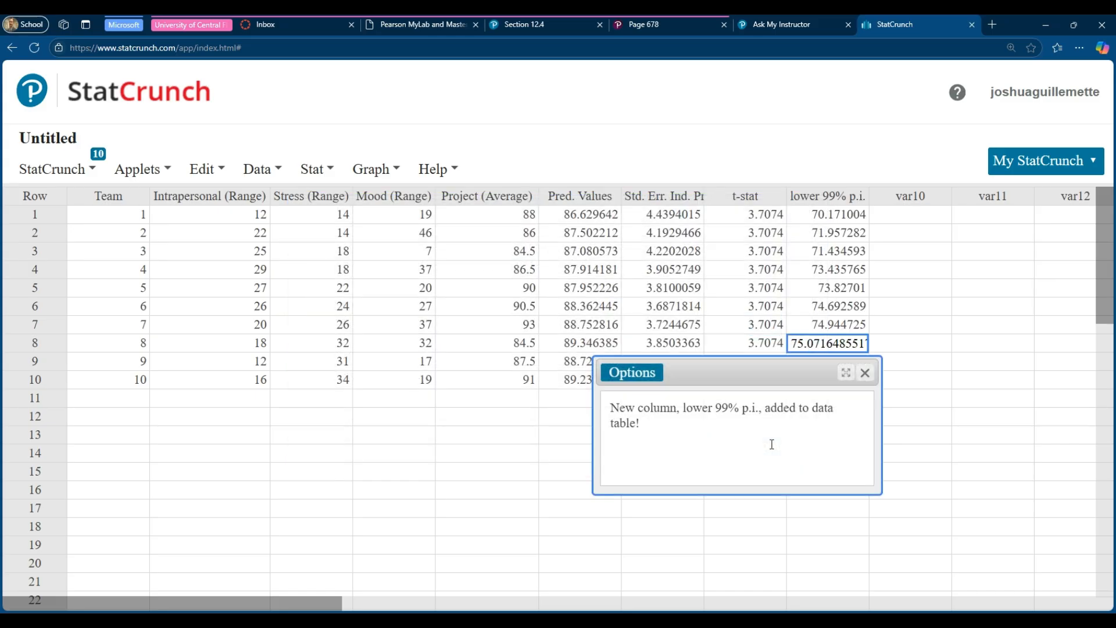
click(865, 373)
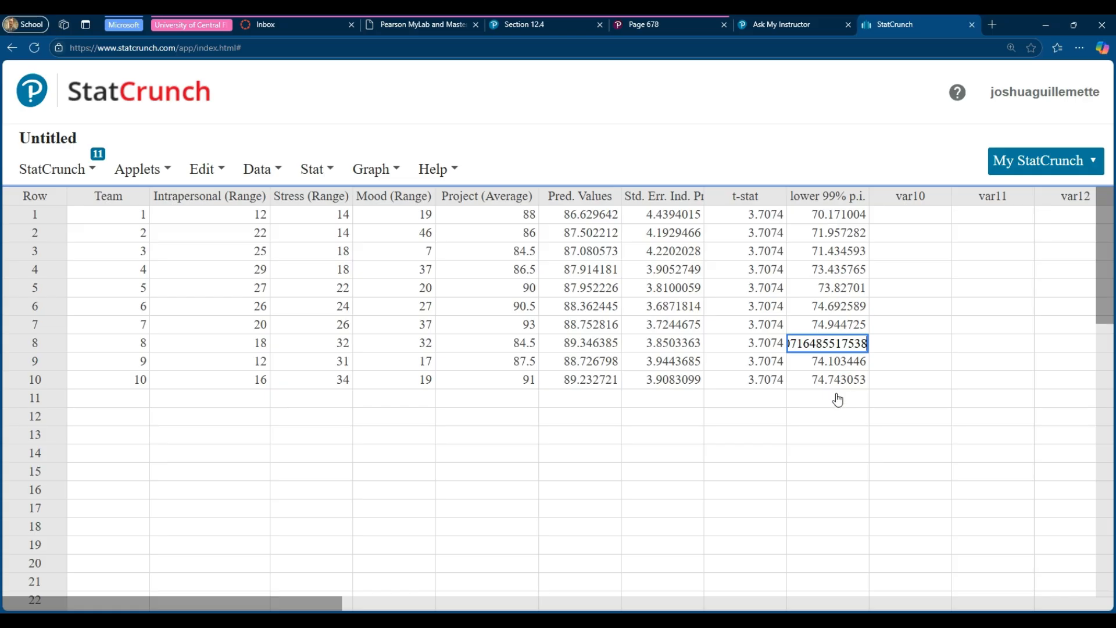
Start another computed column with the expression "Pred. Values"+"t-stat"*"Std. Err. Ind. Pred." by changing the minus sign to plus
click(257, 169)
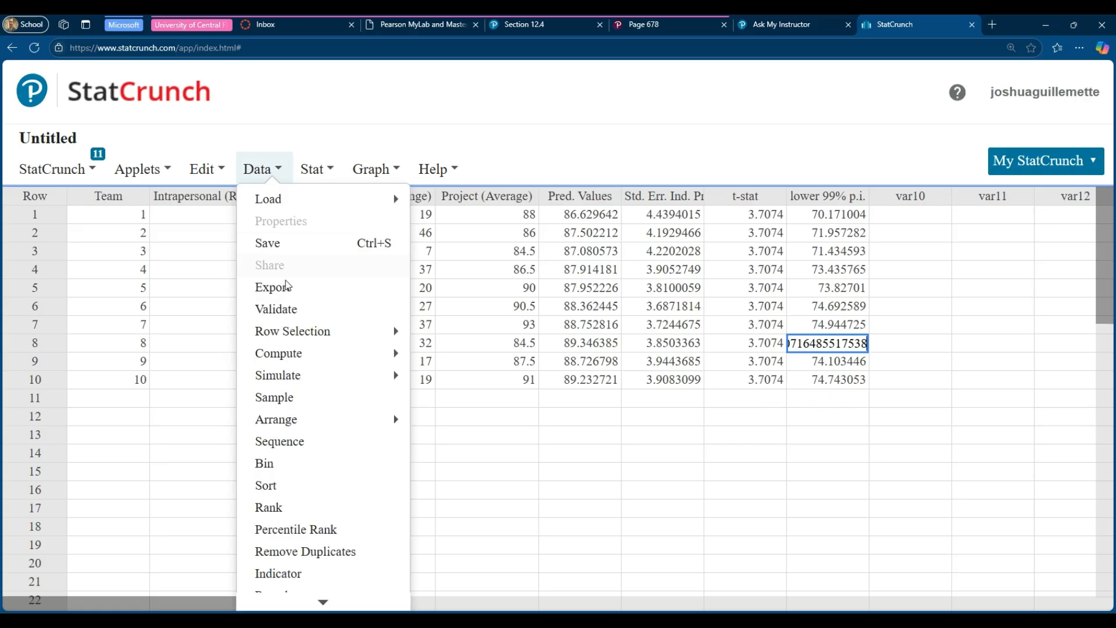
mouse_move(299, 353)
click(439, 356)
click(404, 324)
click(410, 349)
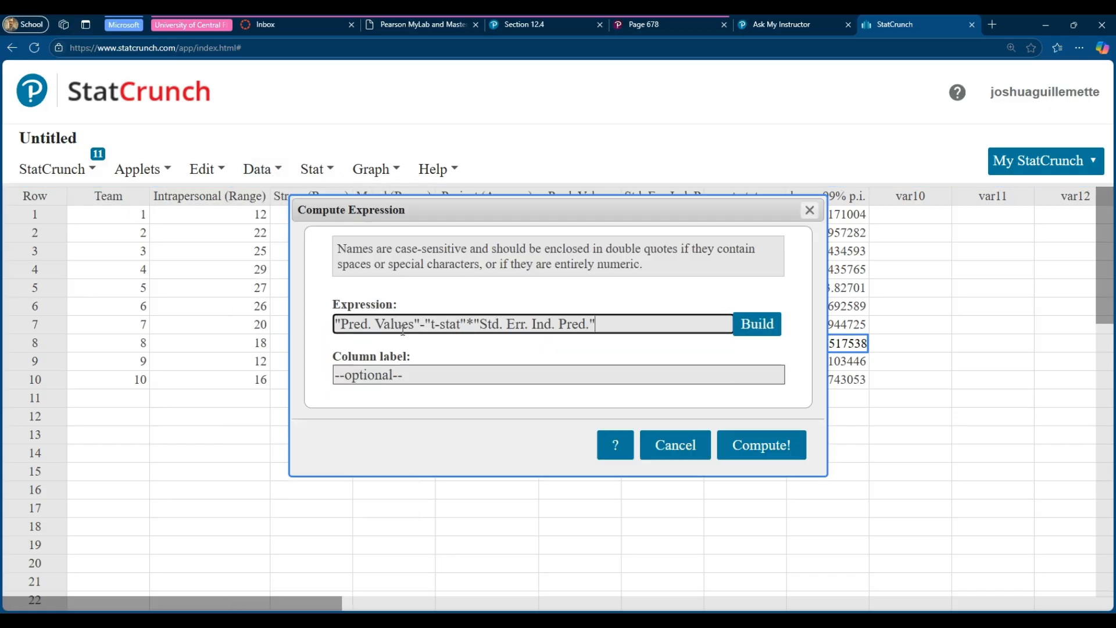
double_click(422, 323)
text(+)
Label the computed column "upper 99% p.i.", compute it into the data table, and dismiss the result message
click(426, 375)
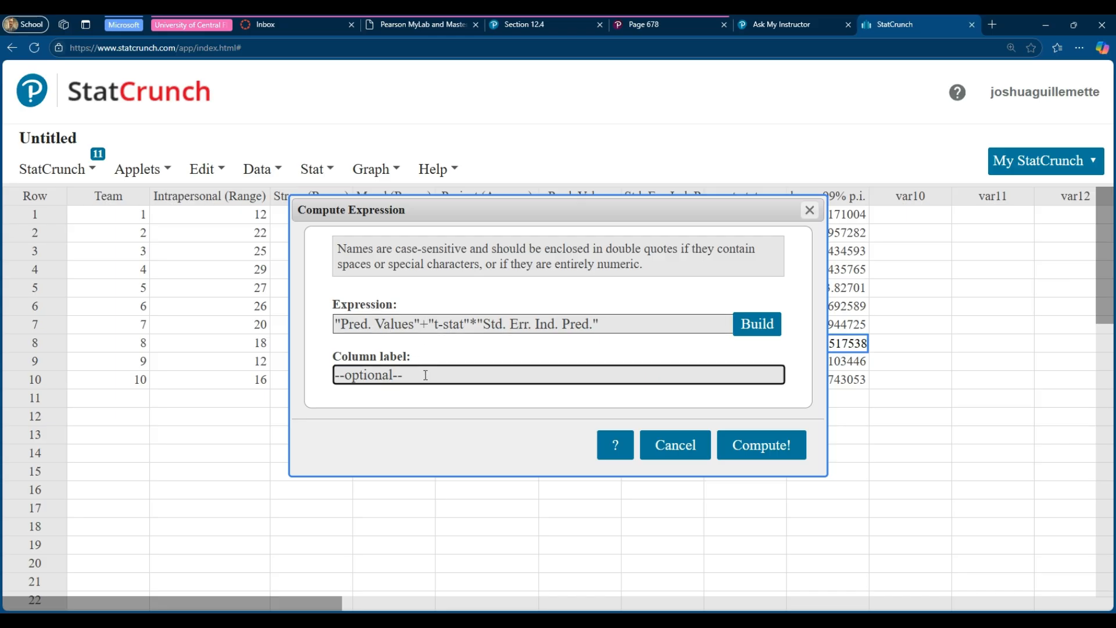
text(upper 99% p.i.)
click(736, 446)
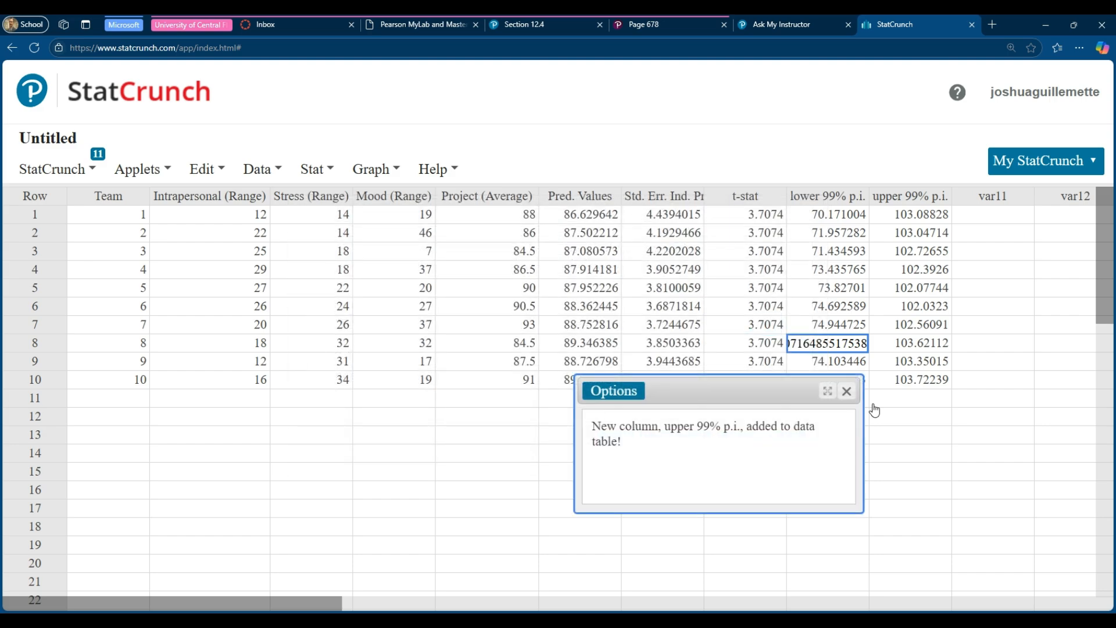
click(847, 391)
click(859, 417)
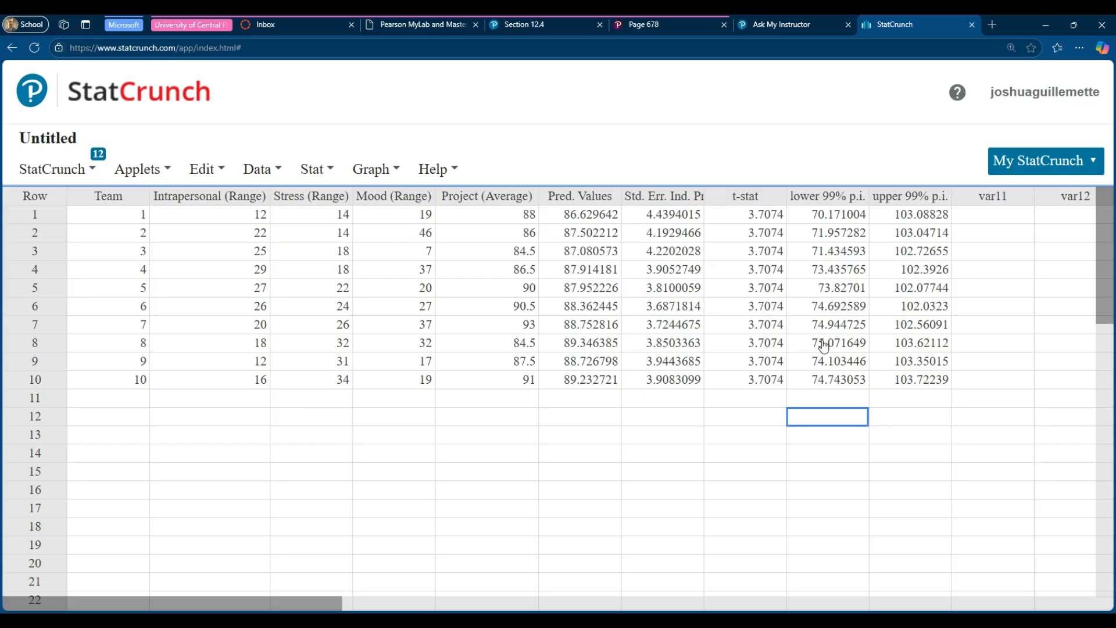
Check the x1, x2 and x3 values in the exercise's part e, and highlight the matching row 4 in the StatCrunch table
click(753, 26)
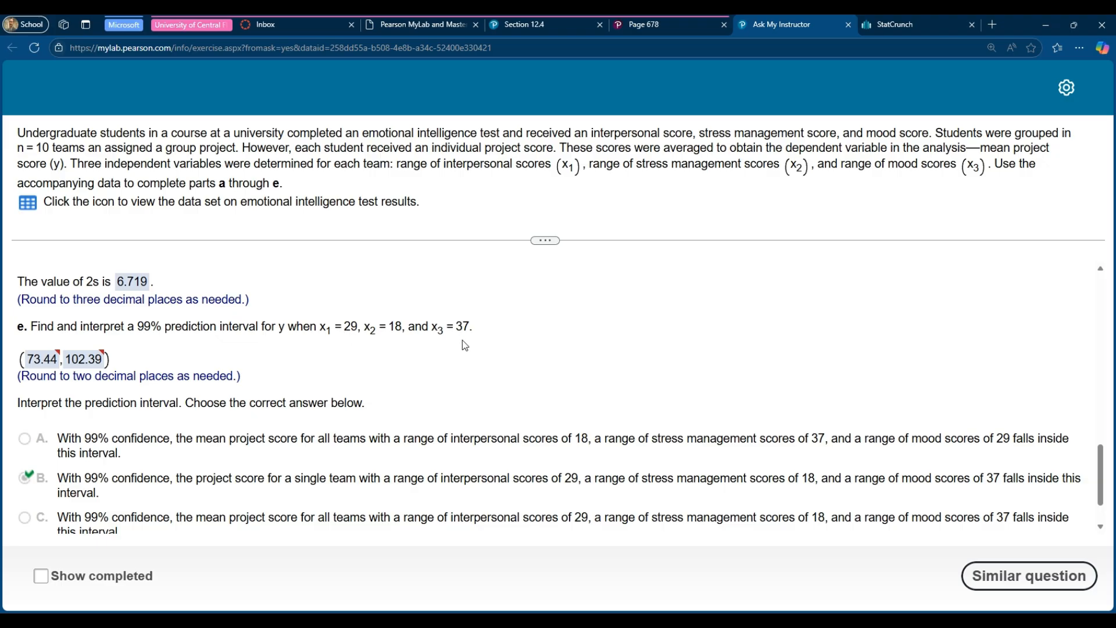
click(882, 23)
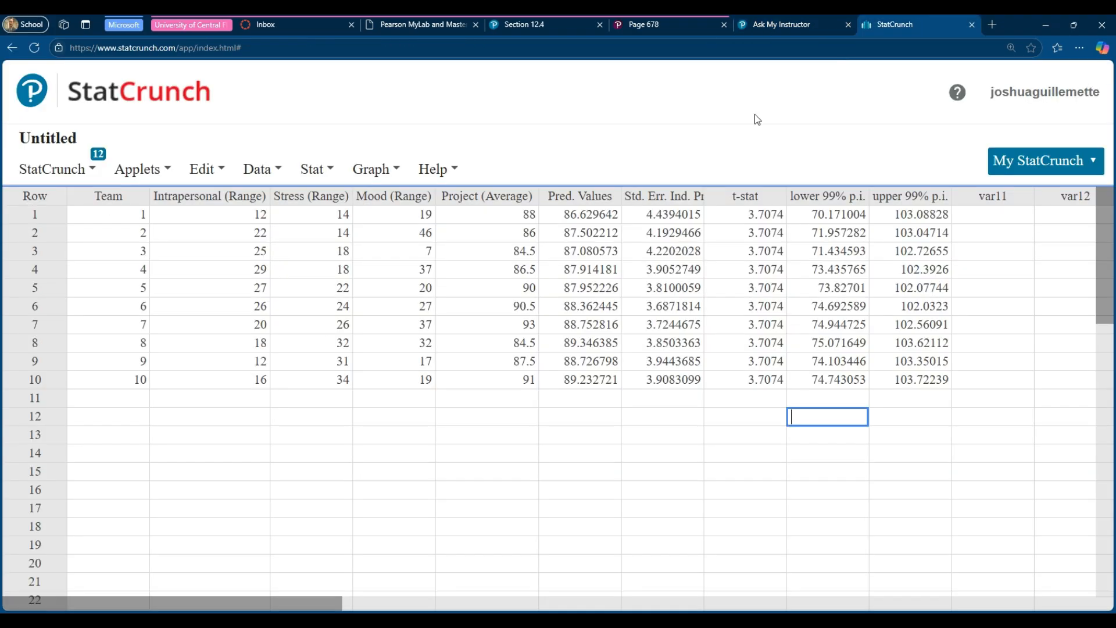
click(31, 273)
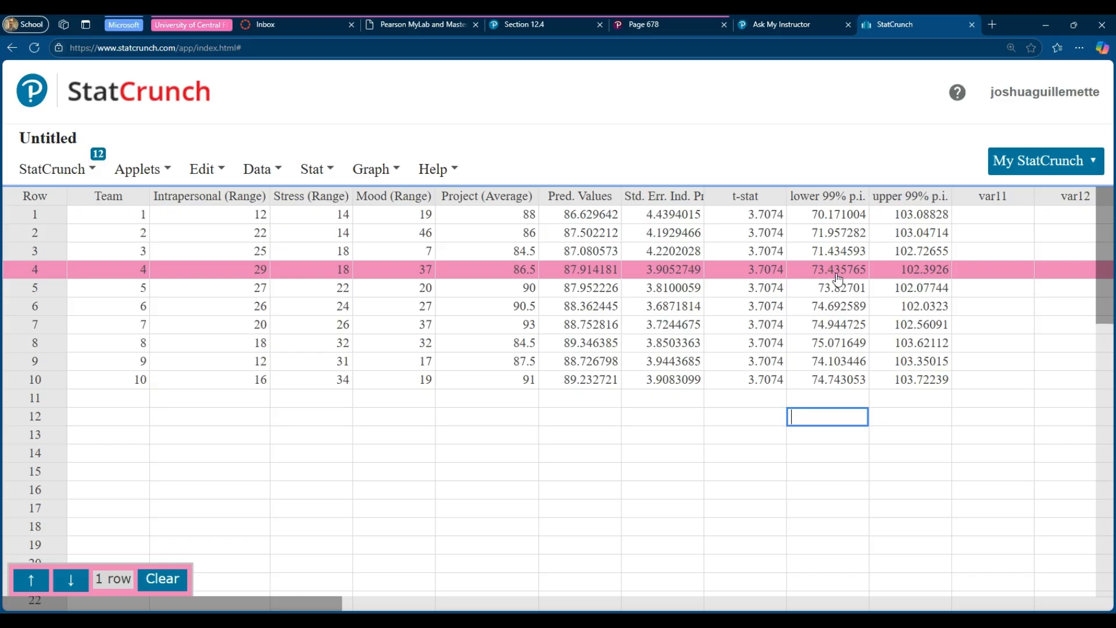
Compare row 4's lower and upper 99% p.i. values in StatCrunch with the interval answer in the exercise
click(763, 24)
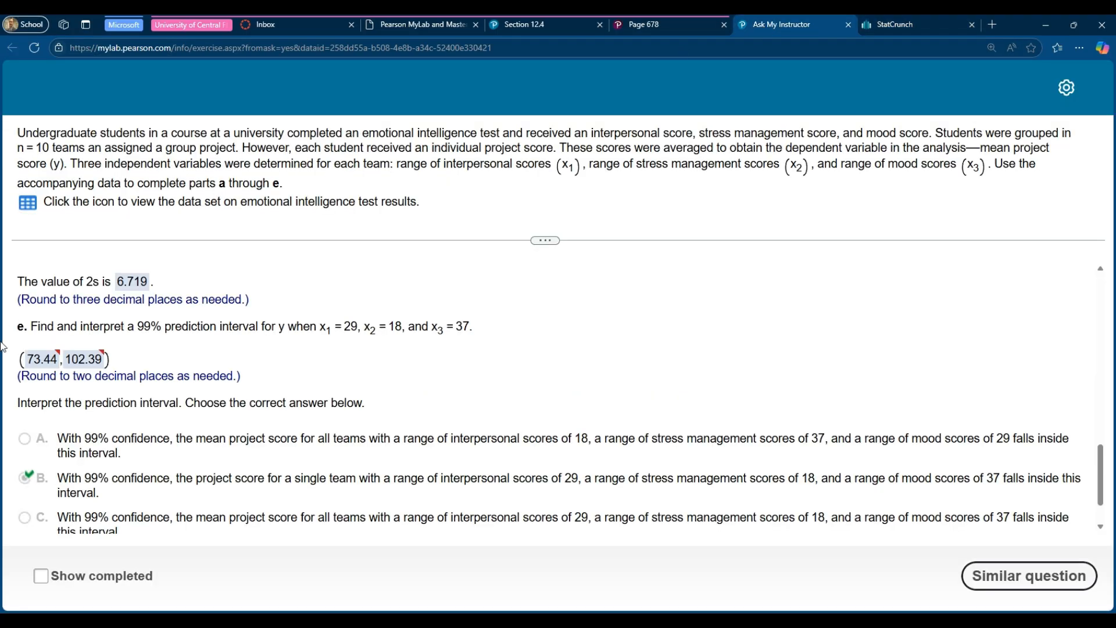
click(901, 24)
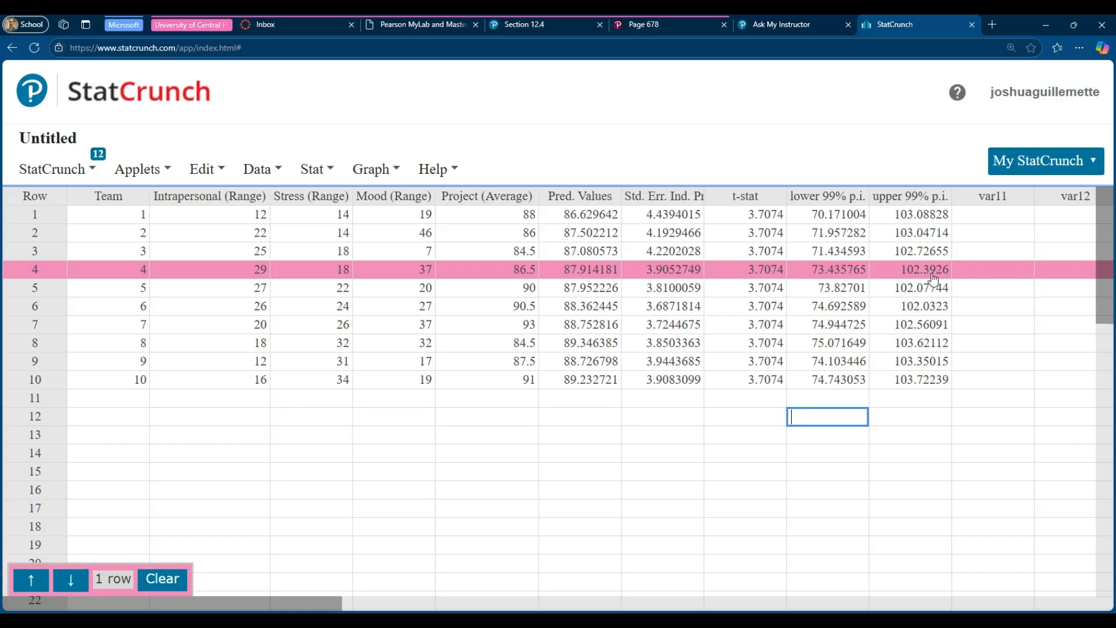
click(773, 26)
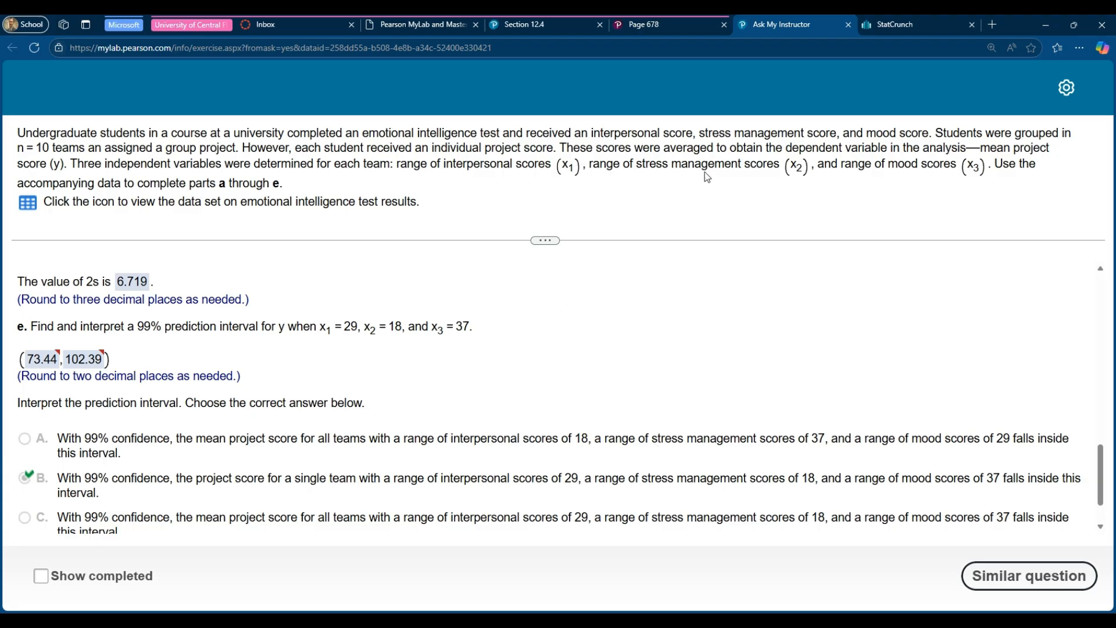
click(906, 29)
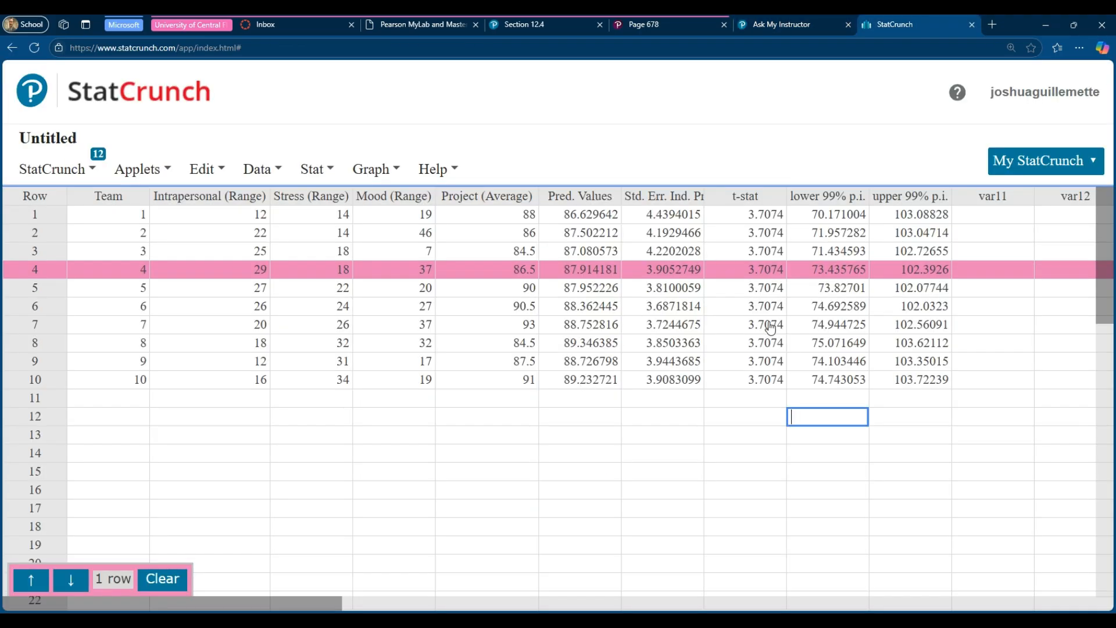